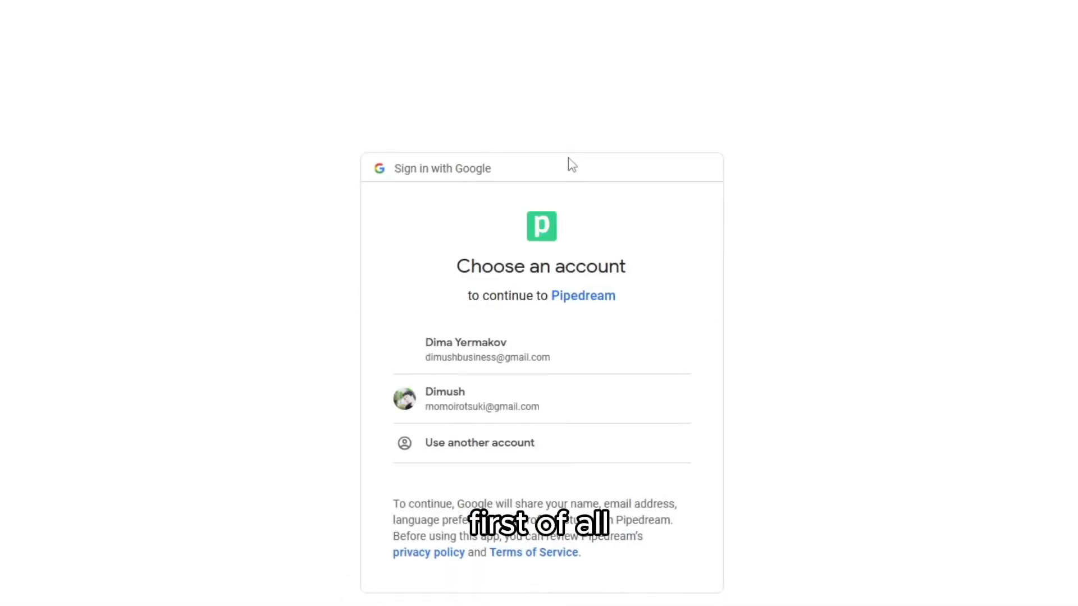
Sign in to Pipedream by choosing the Google account
left_click(452, 396)
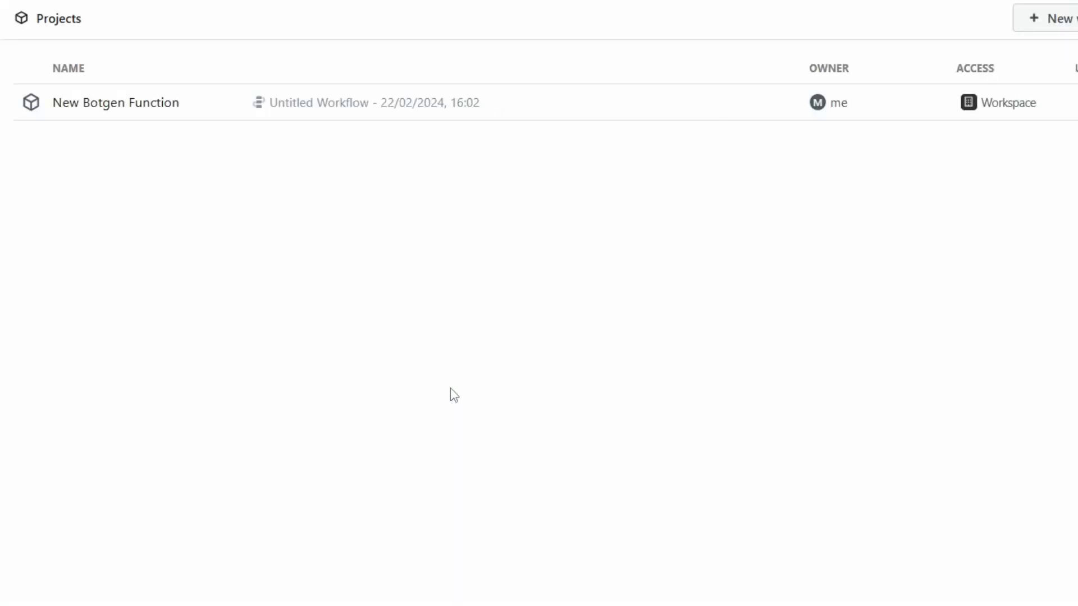
Create a new Pipedream project named 'New chatbot'
left_click(1027, 22)
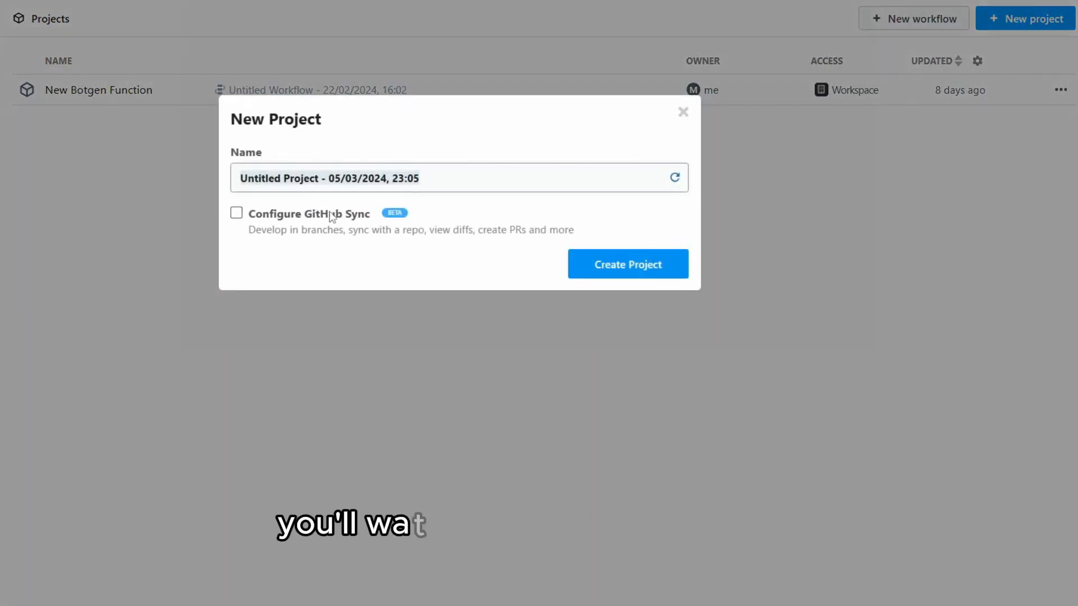
type("New chatbot")
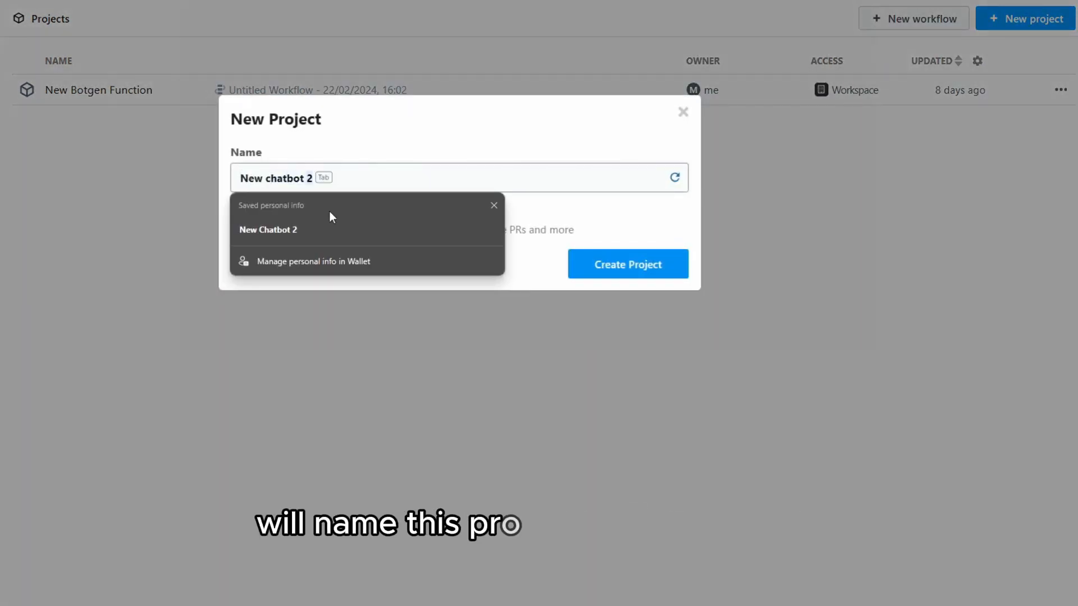
left_click(677, 265)
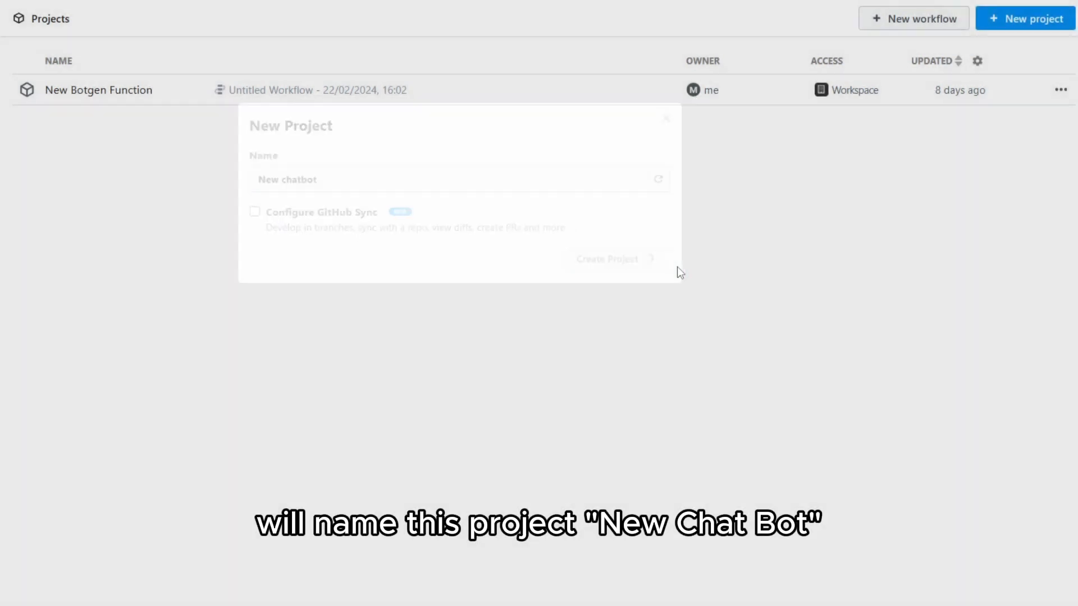
Add a workflow named 'Calendar Free\Busy' to the project
left_click(218, 106)
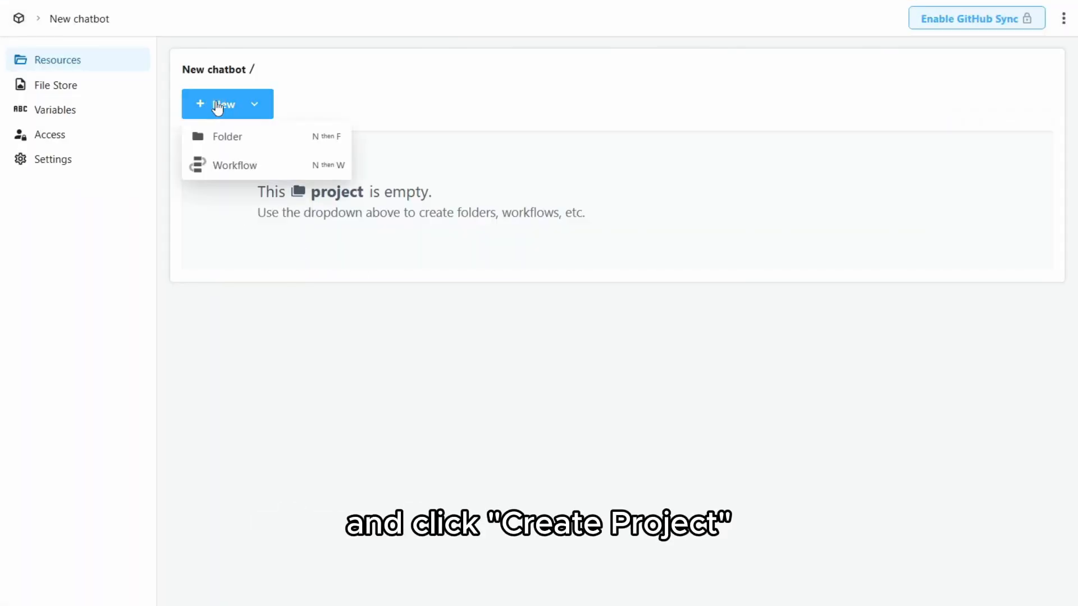
left_click(230, 166)
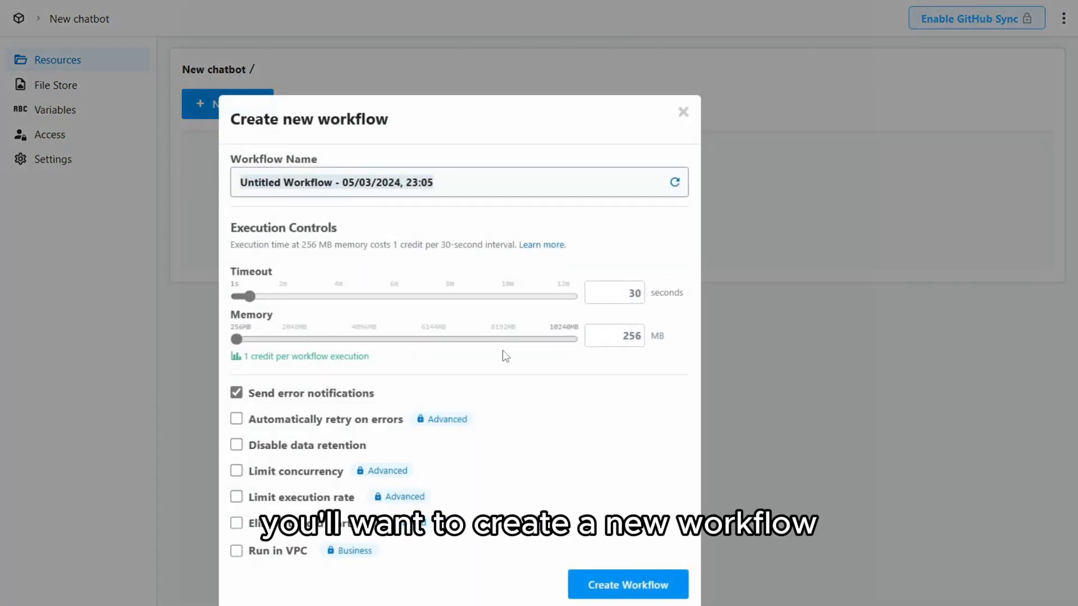
type("c")
type("a")
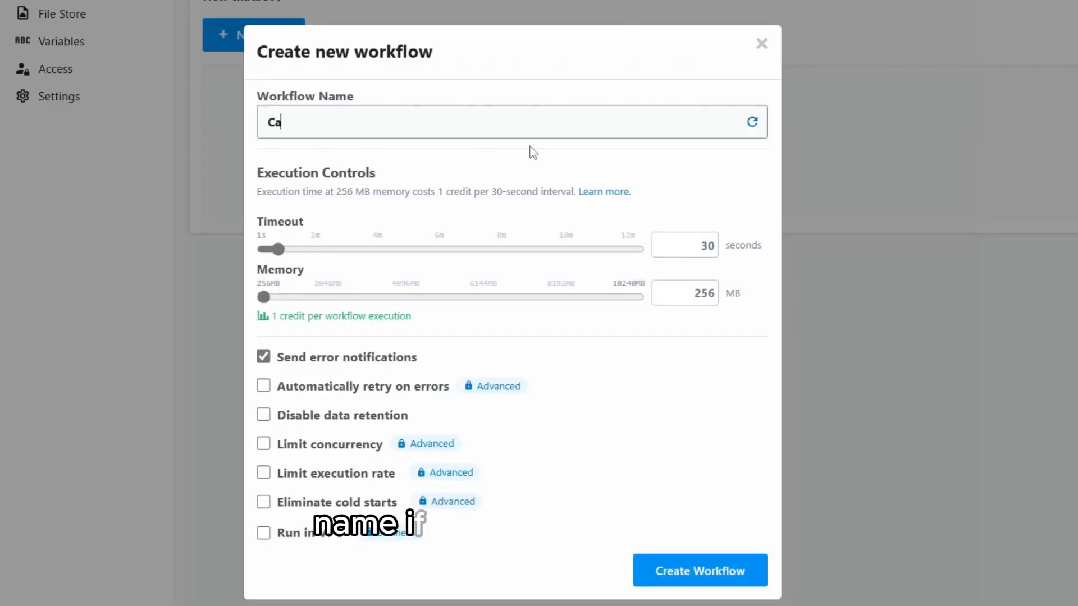
type("lendar Free\\Busy")
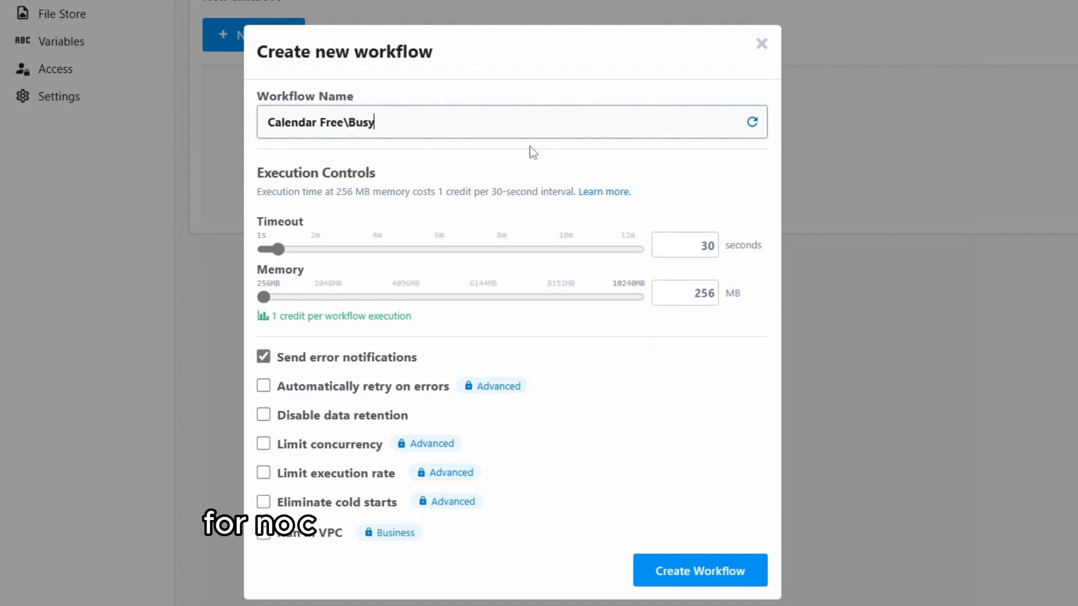
left_click(683, 574)
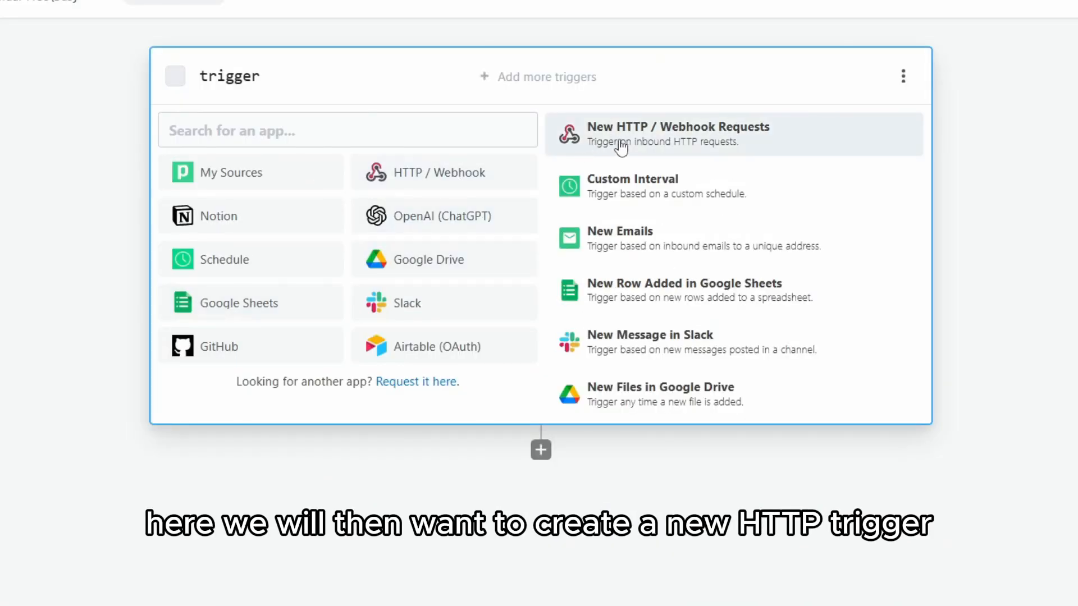
Save an HTTP / Webhook trigger set to 'Return a custom response from your workflow'
left_click(621, 147)
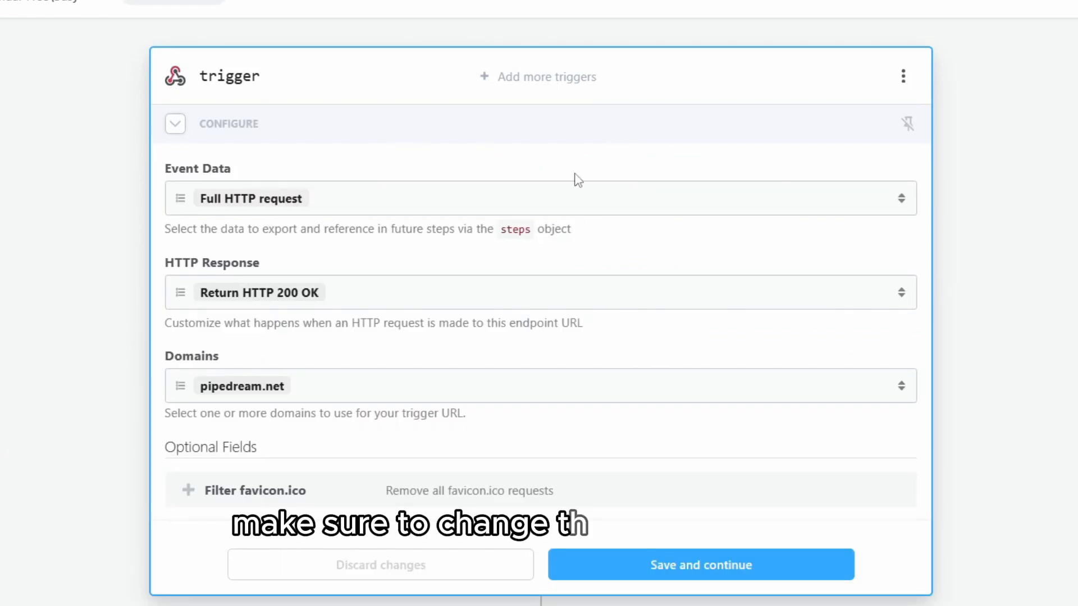
left_click(362, 302)
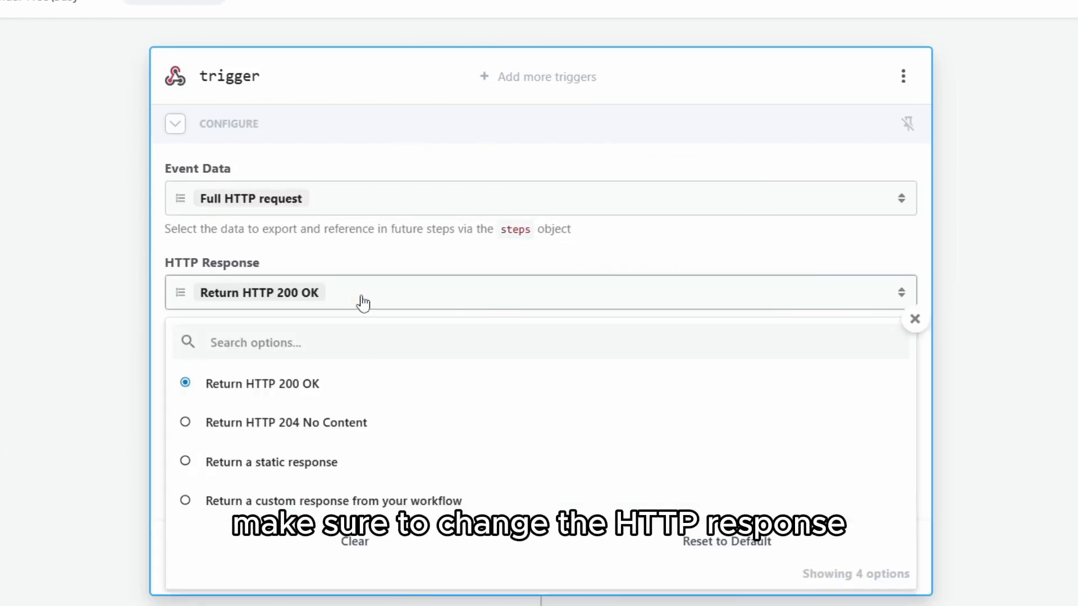
left_click(310, 510)
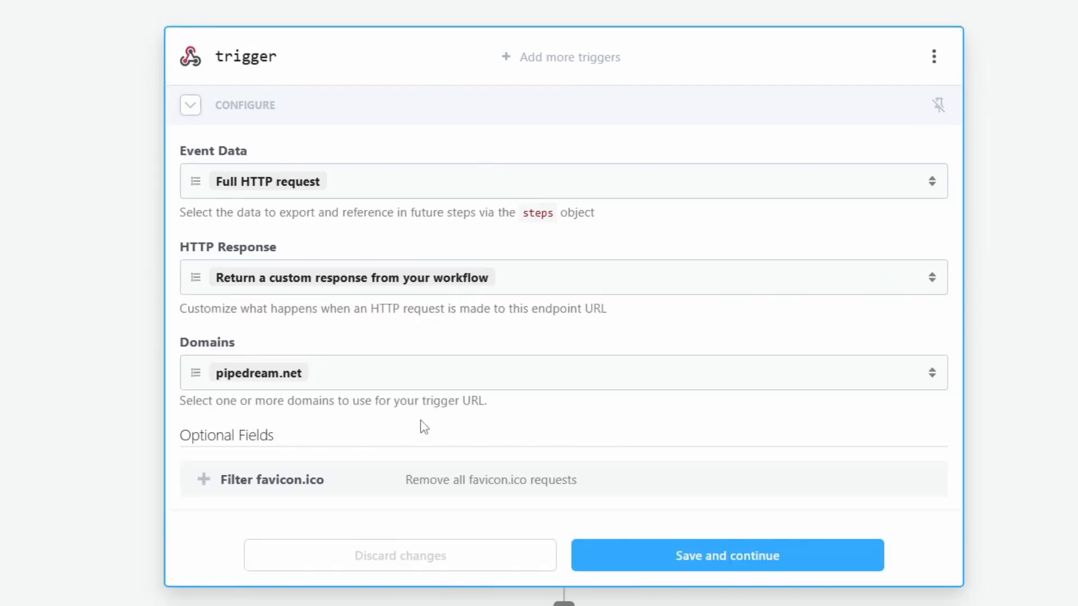
left_click(664, 557)
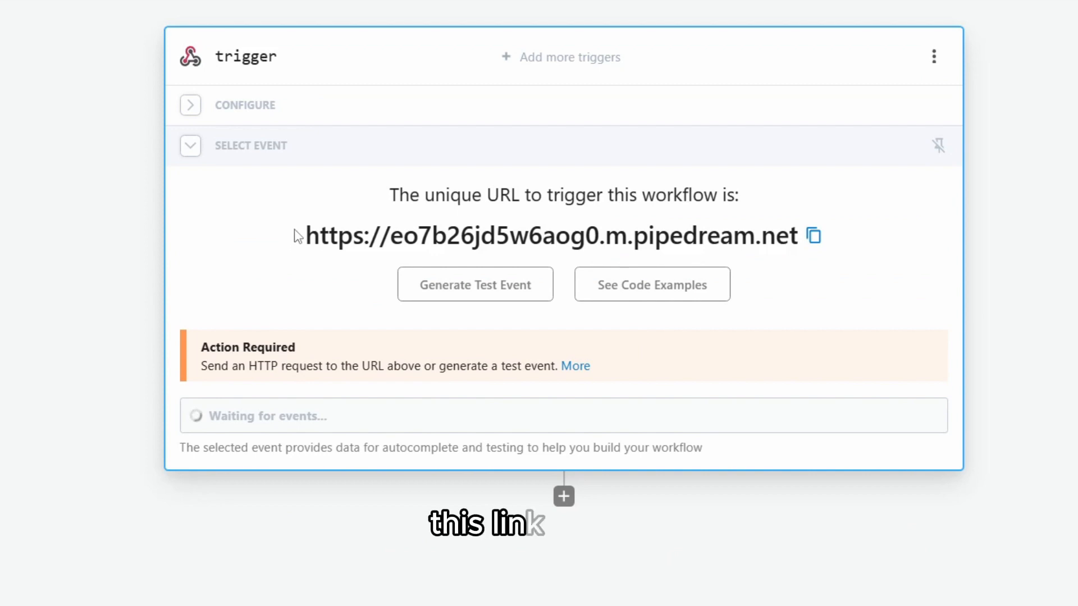
left_click_drag(305, 235, 799, 232)
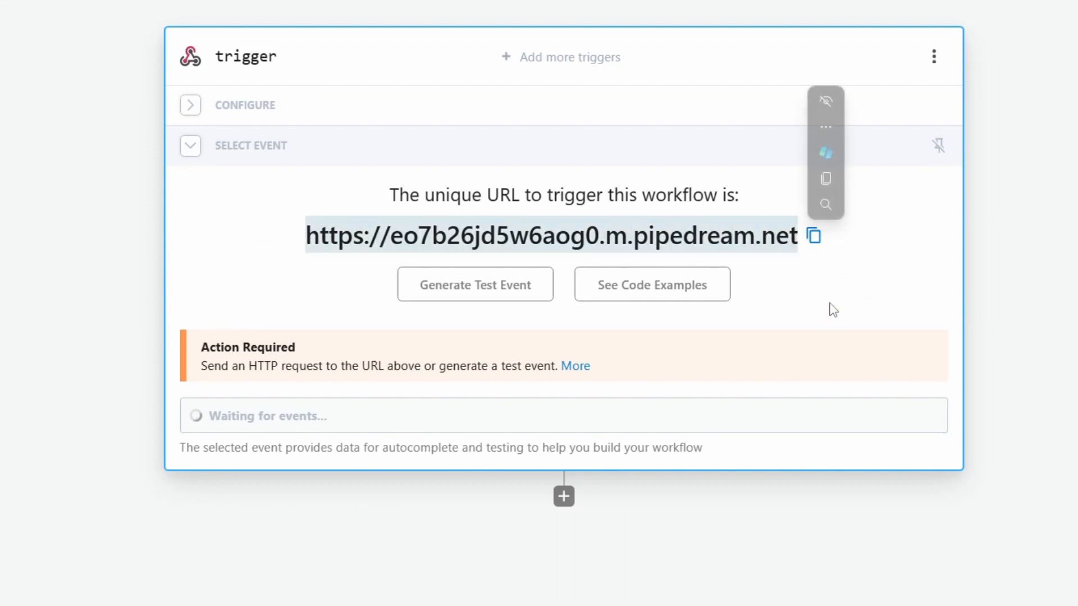
left_click(833, 310)
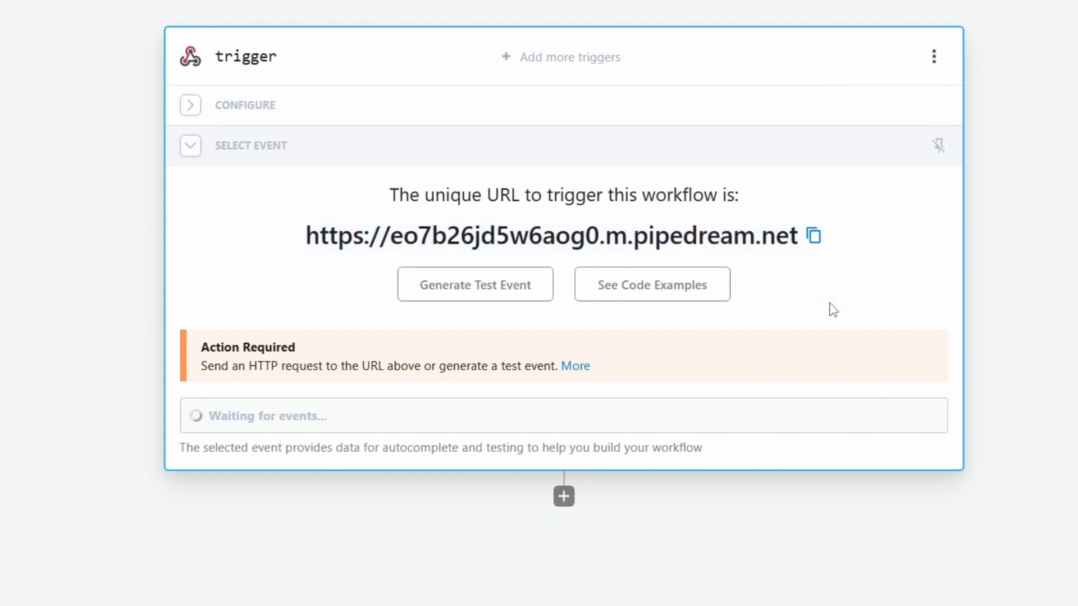
Send a test event whose body holds time_min, time_max and time_zone "Asia"
left_click(474, 289)
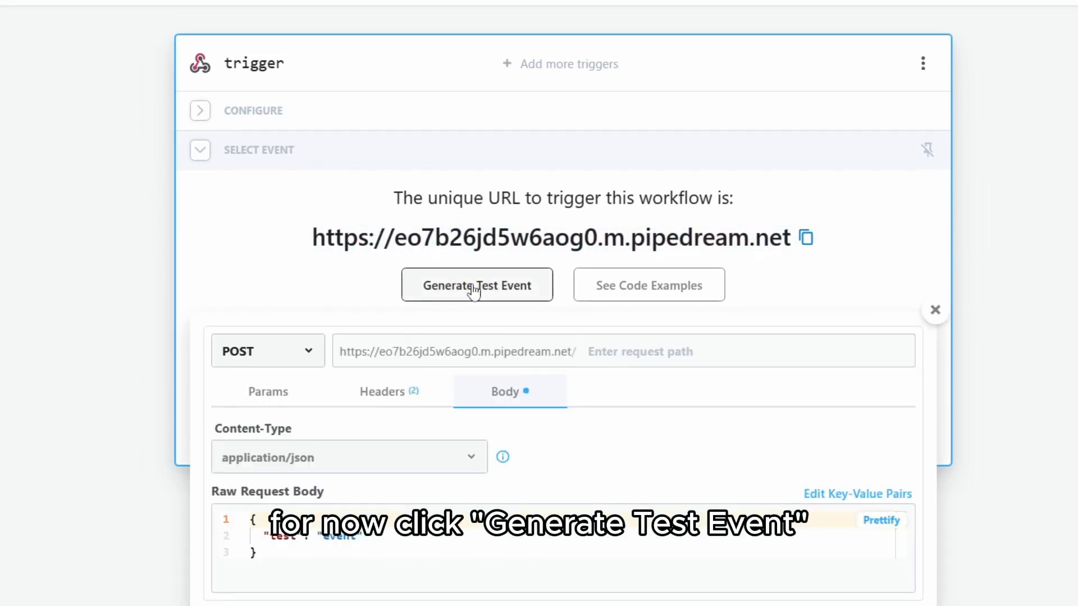
scroll(397, 515, "down", 1)
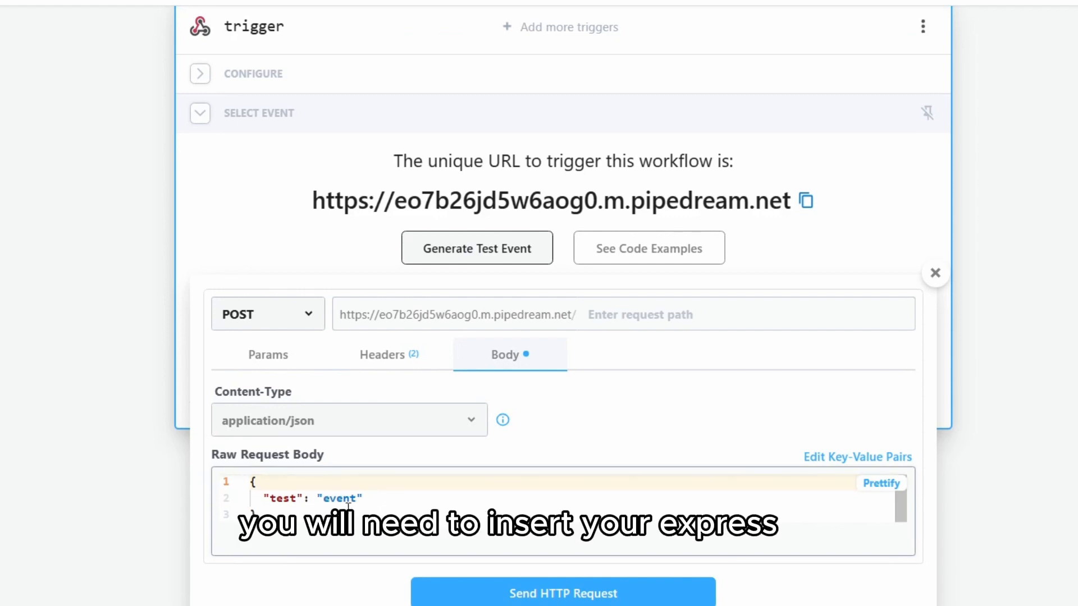
left_click_drag(372, 499, 339, 504)
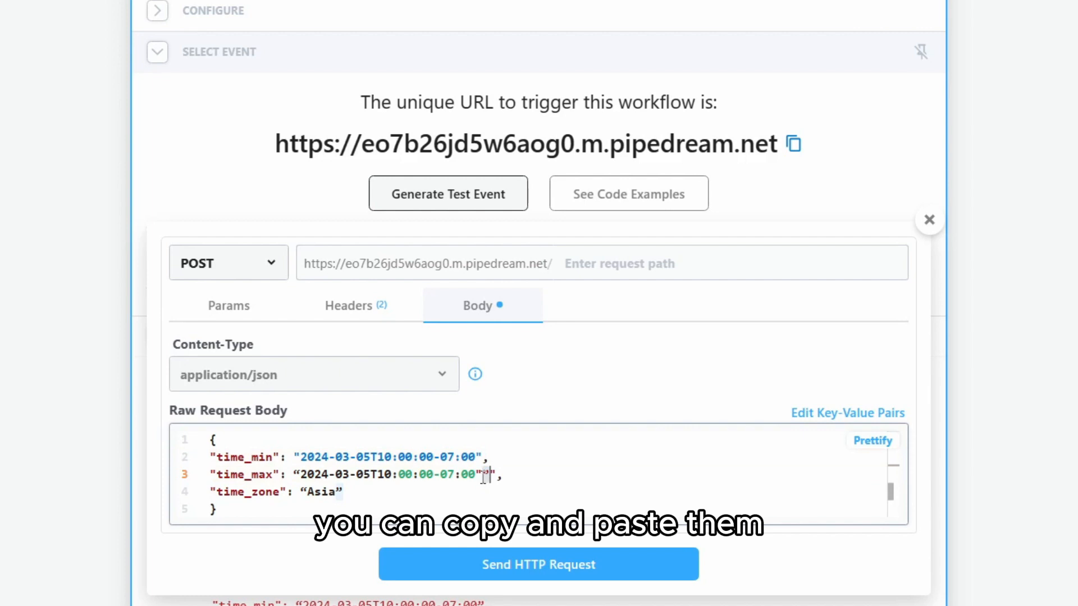
key("BackSpace")
key("BackSpace")
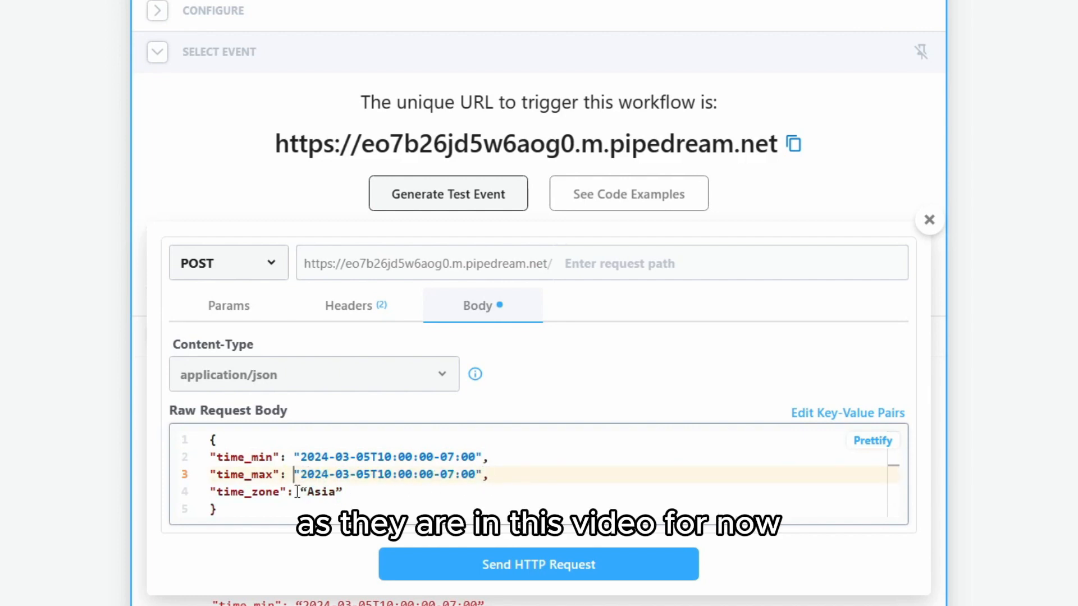
left_click_drag(300, 491, 307, 492)
type("\"")
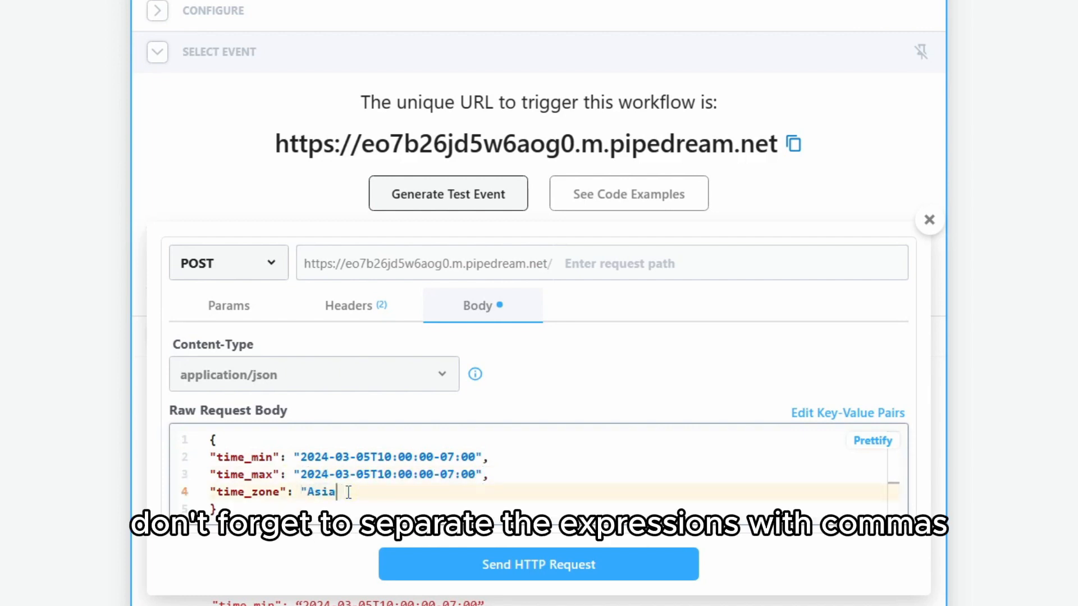
scroll(359, 489, "down", 2)
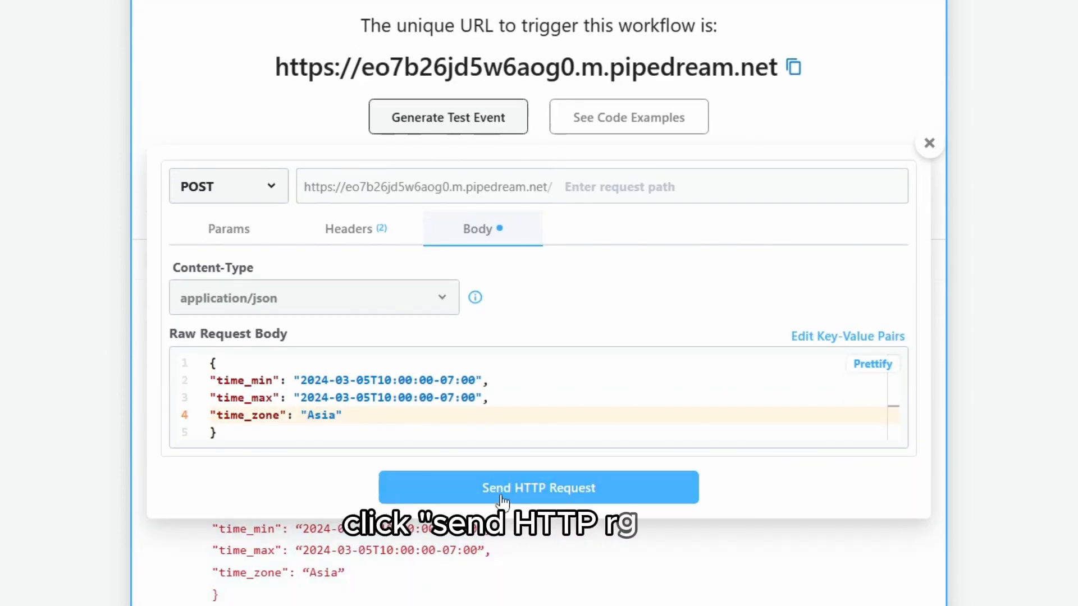
left_click(500, 490)
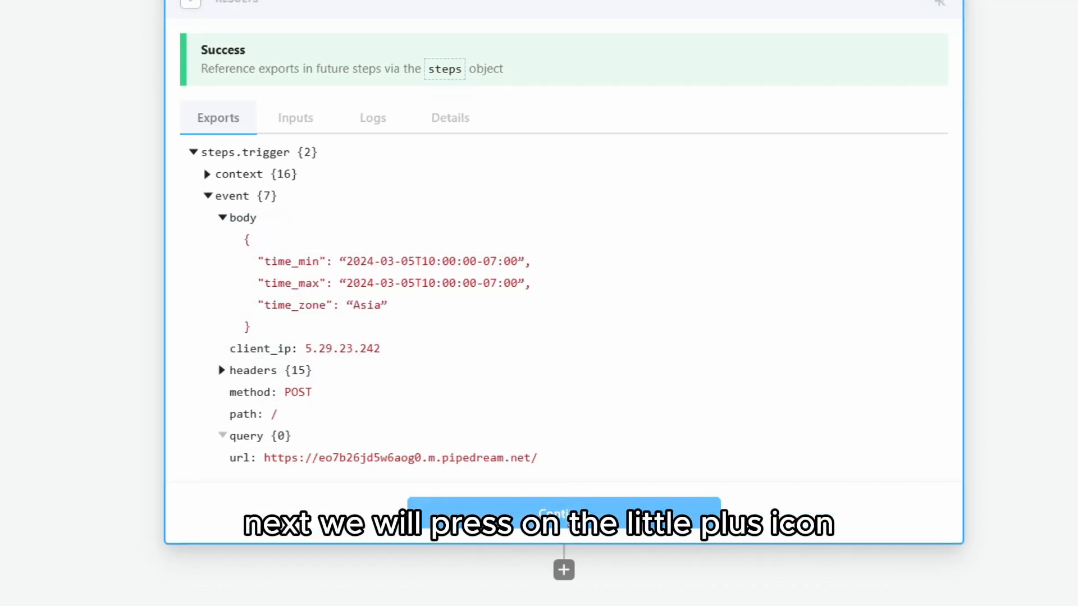
Add a Google Calendar Retrieve Free/Busy step using the connected calendar account
left_click(563, 568)
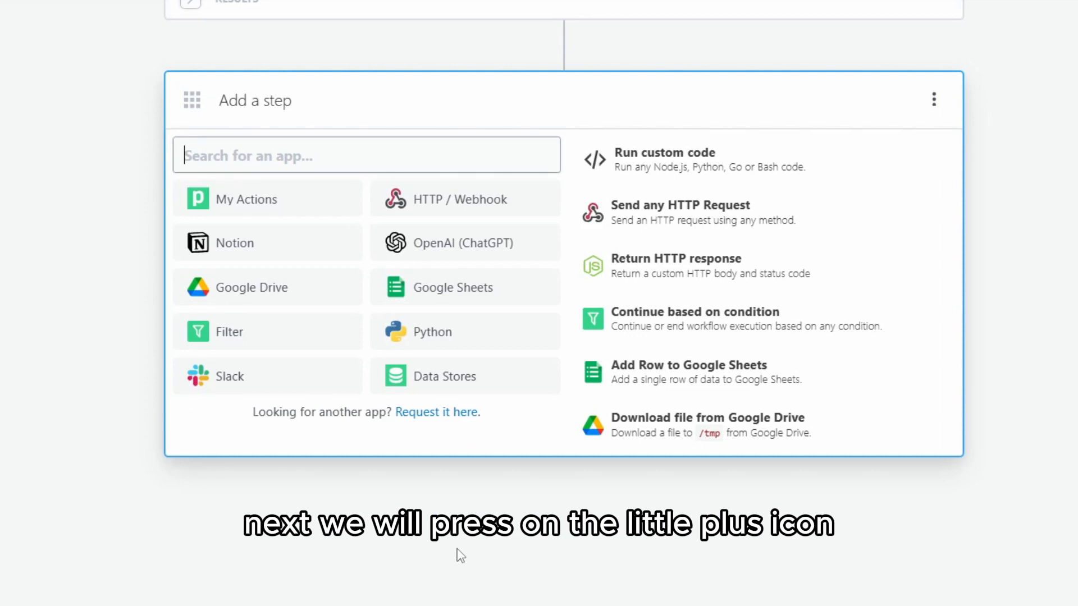
type("calendar")
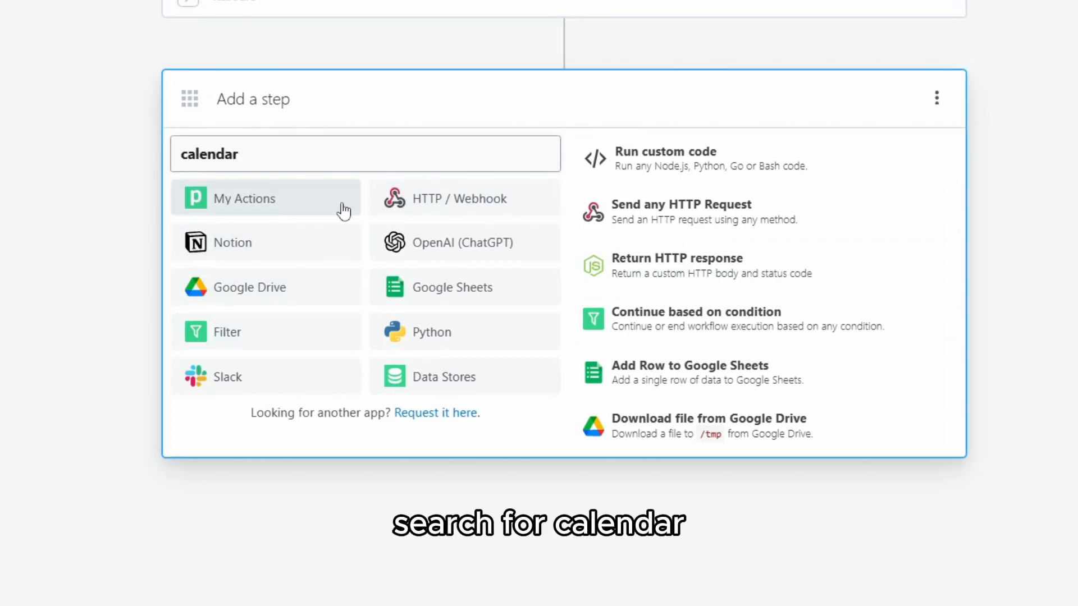
left_click(344, 211)
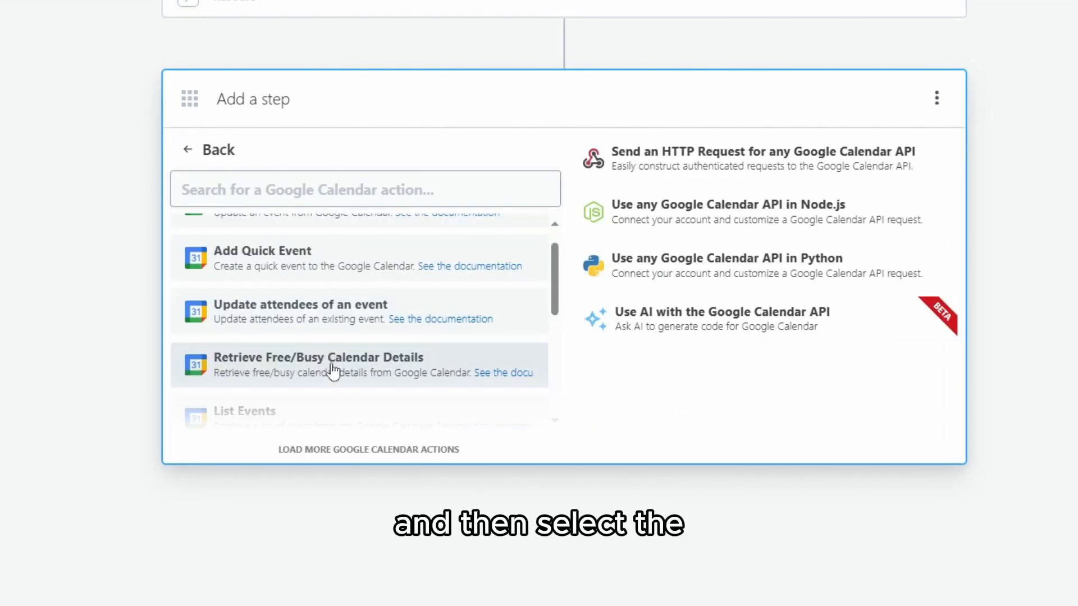
left_click(322, 384)
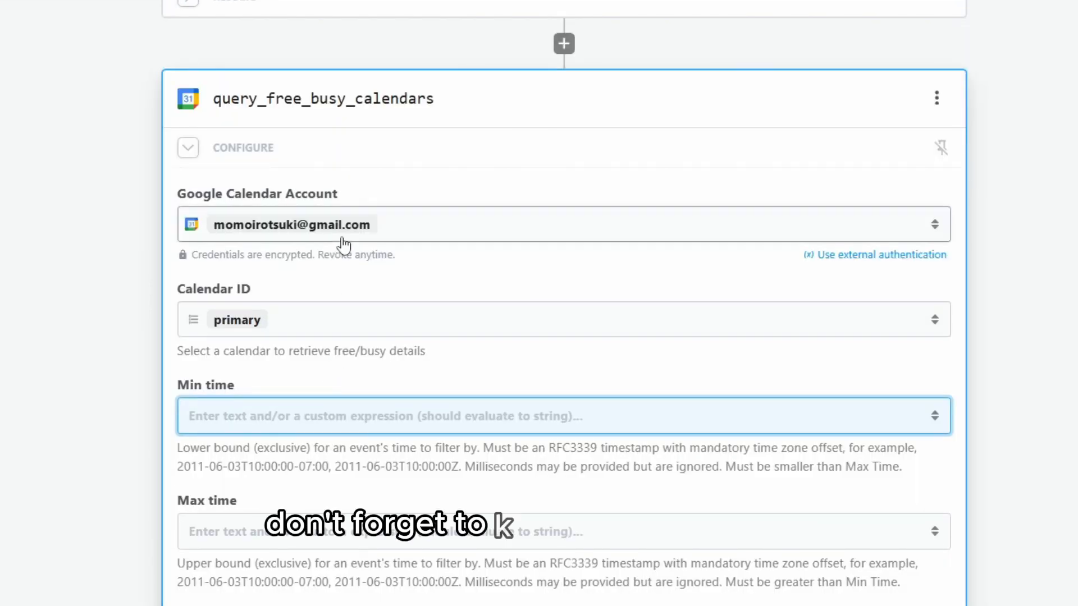
left_click(432, 233)
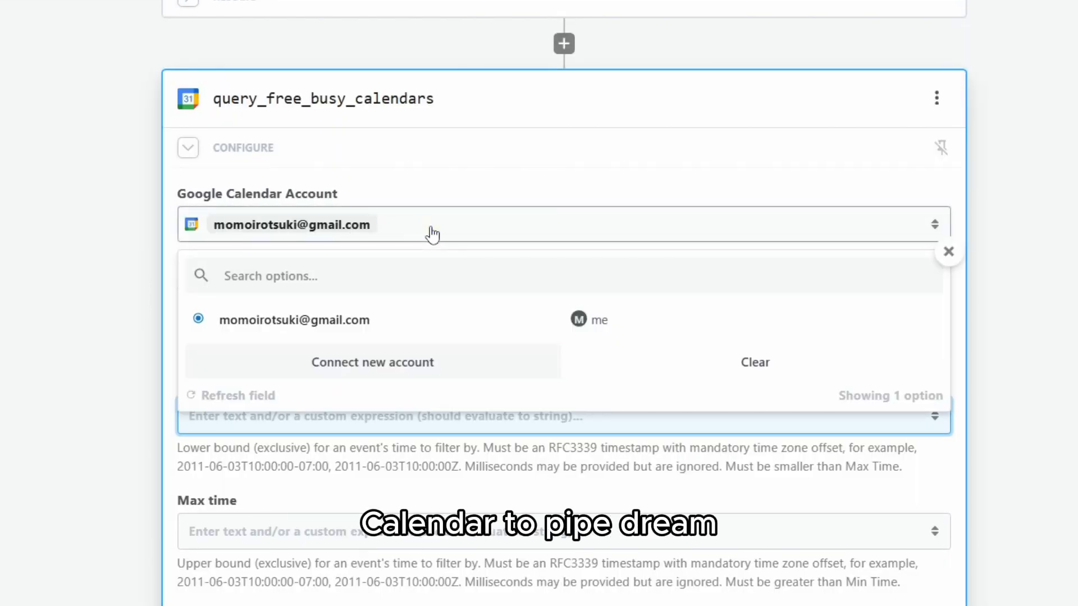
left_click(431, 233)
Fill Min time and Max time from the trigger's time_min and time_max
scroll(263, 335, "down", 3)
left_click(291, 217)
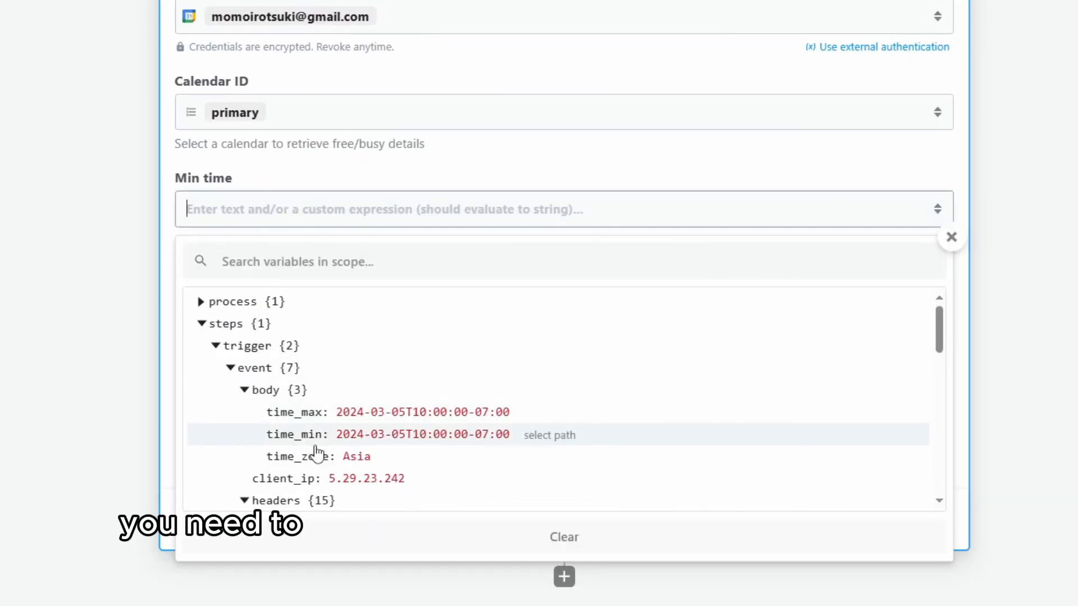
left_click(539, 438)
left_click(344, 325)
scroll(351, 334, "down", 2)
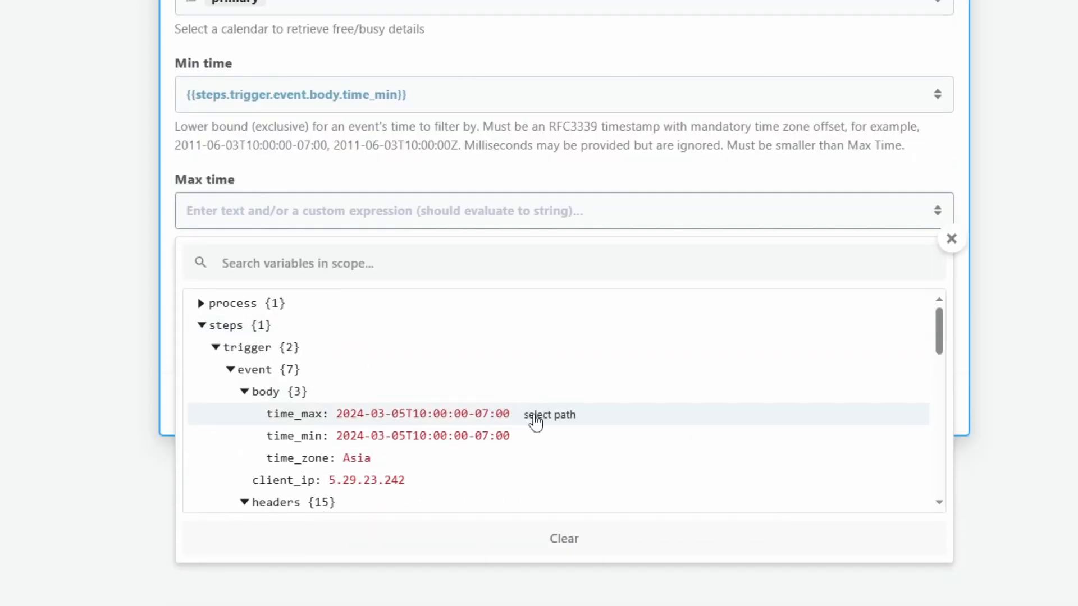
left_click(534, 415)
Set Time Zone to the trigger's body.time_zone and test the calendar query step
left_click(266, 341)
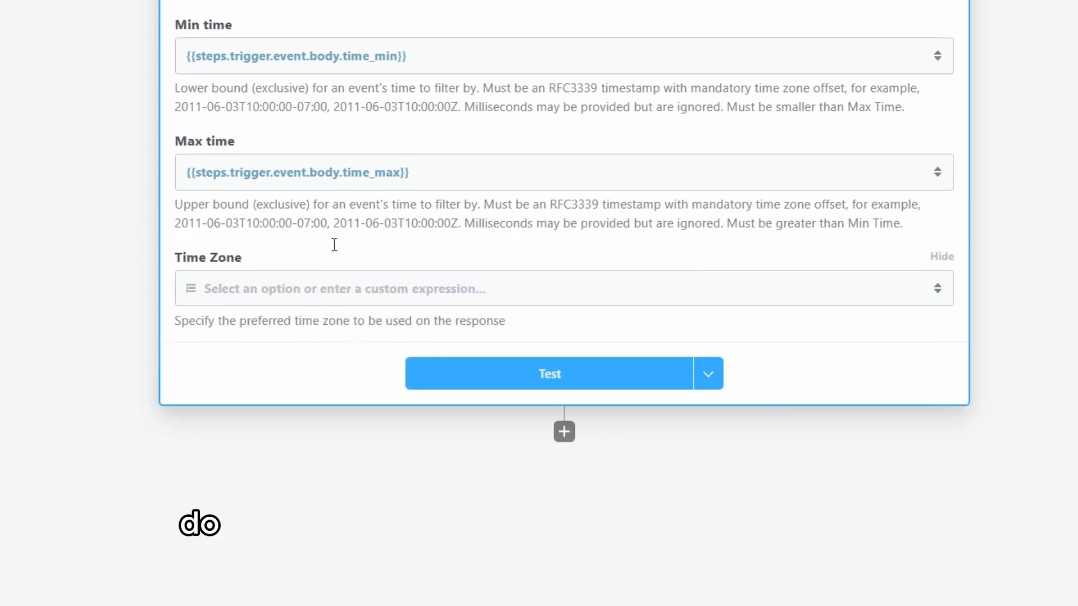
left_click(337, 288)
scroll(350, 265, "down", 2)
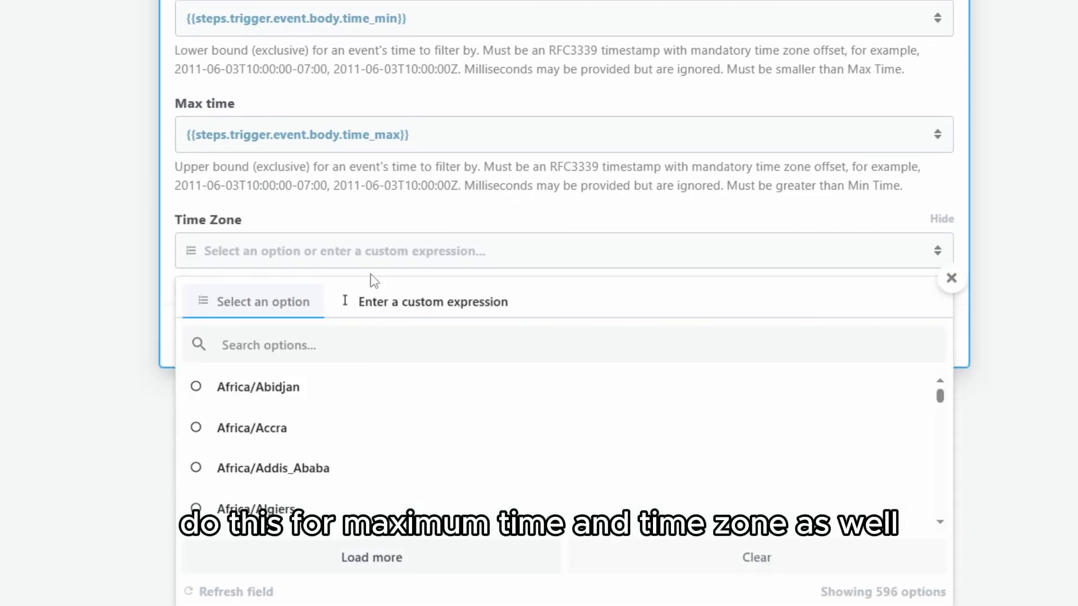
left_click(407, 265)
mouse_move(364, 508)
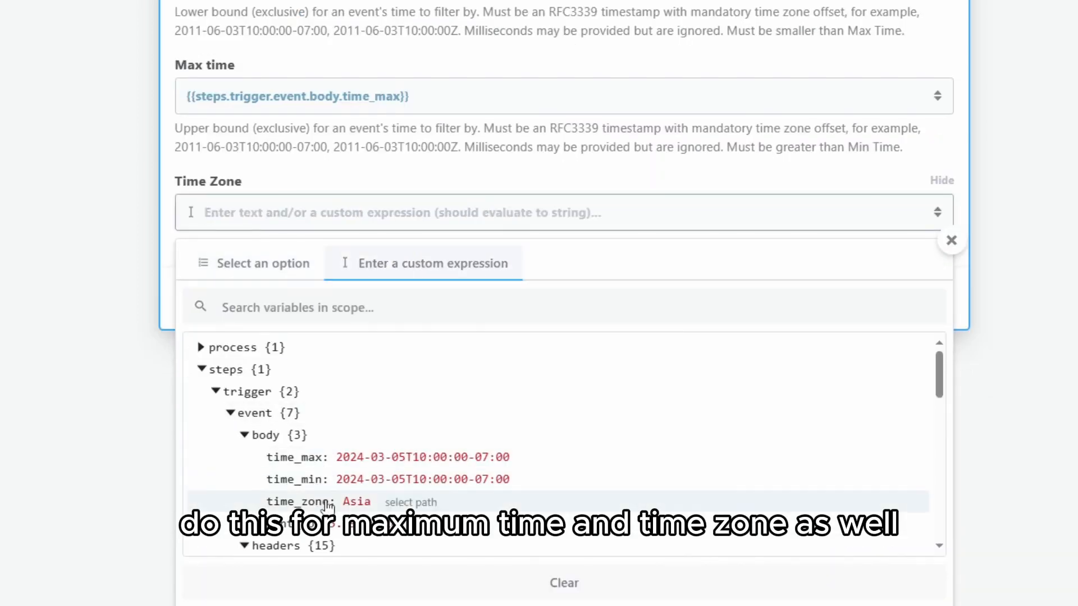
left_click(412, 503)
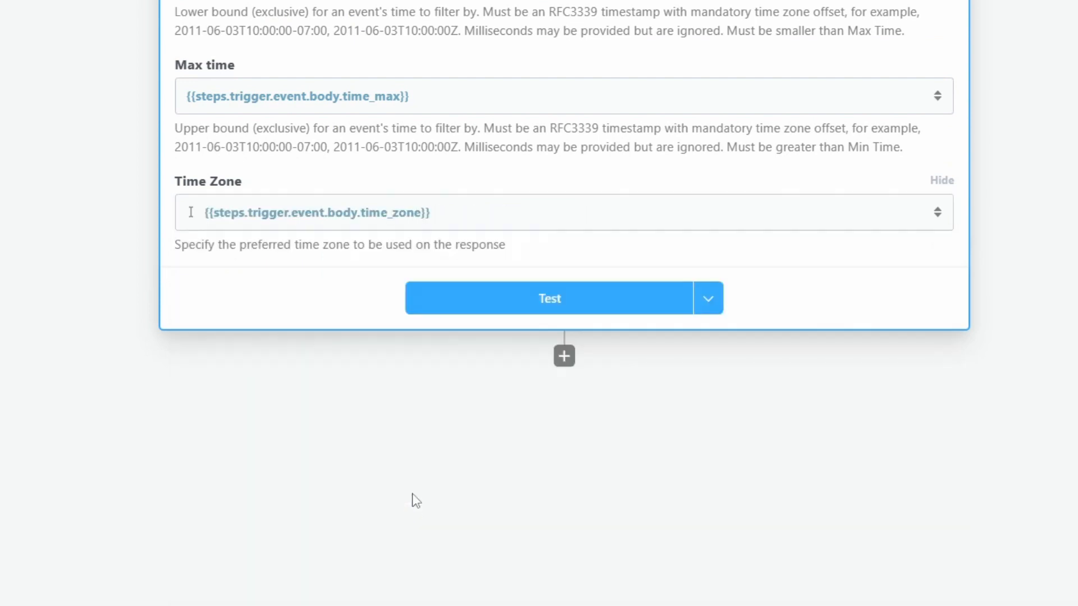
left_click(512, 305)
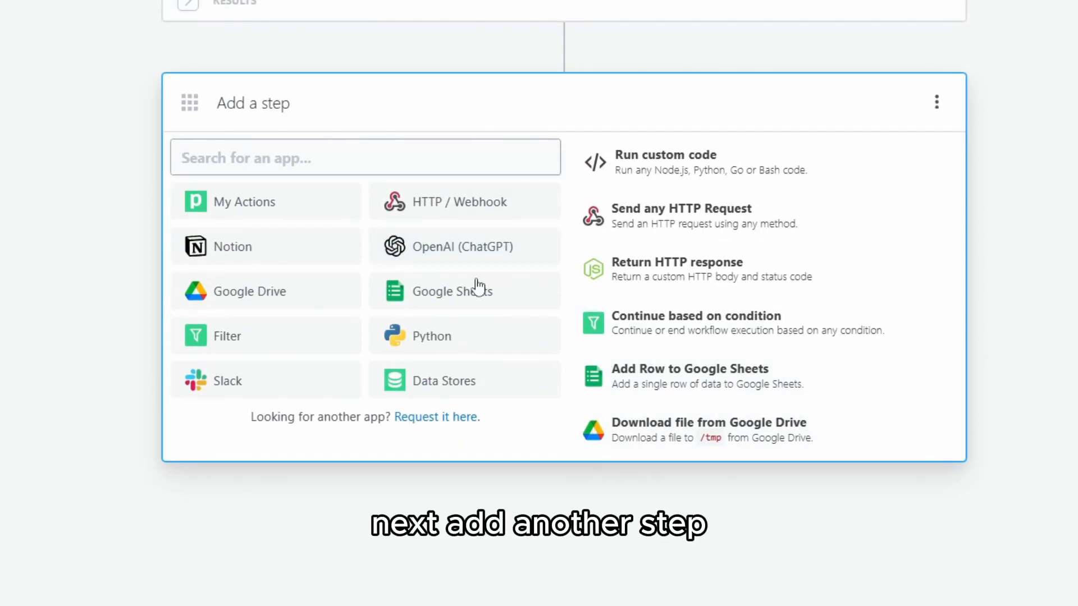
Add a Return HTTP response step with body steps.query_free_busy_calendars.$return_value
left_click(645, 276)
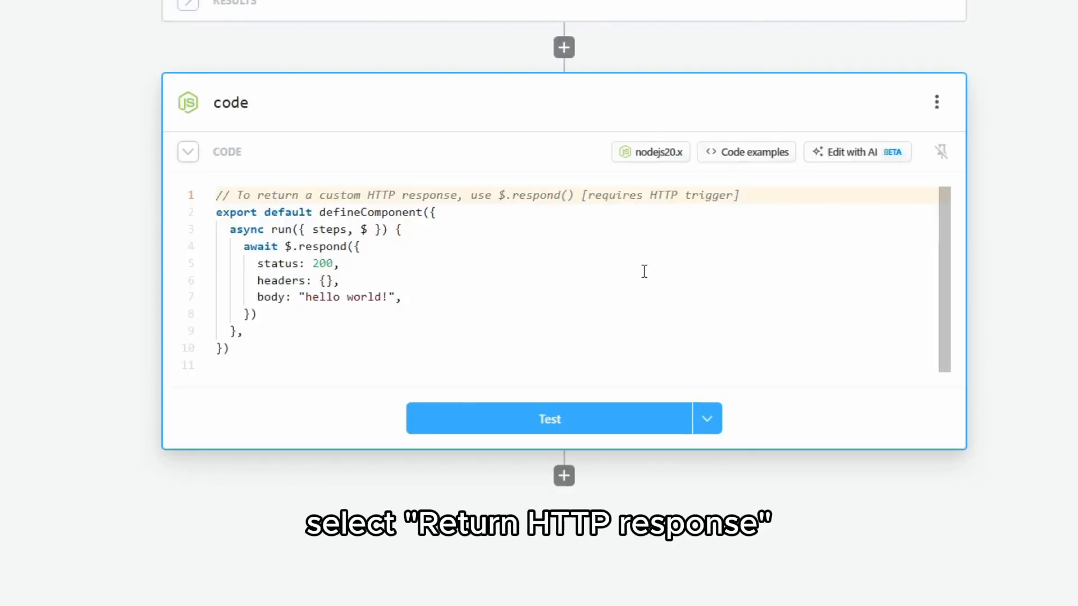
scroll(589, 295, "up", 1)
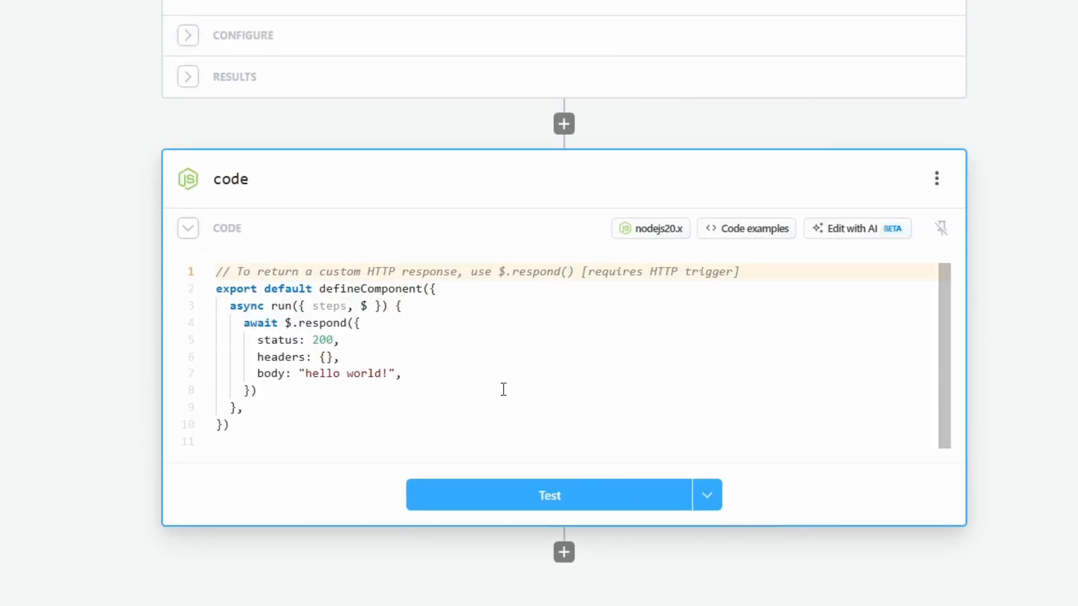
type("s")
type("teps.")
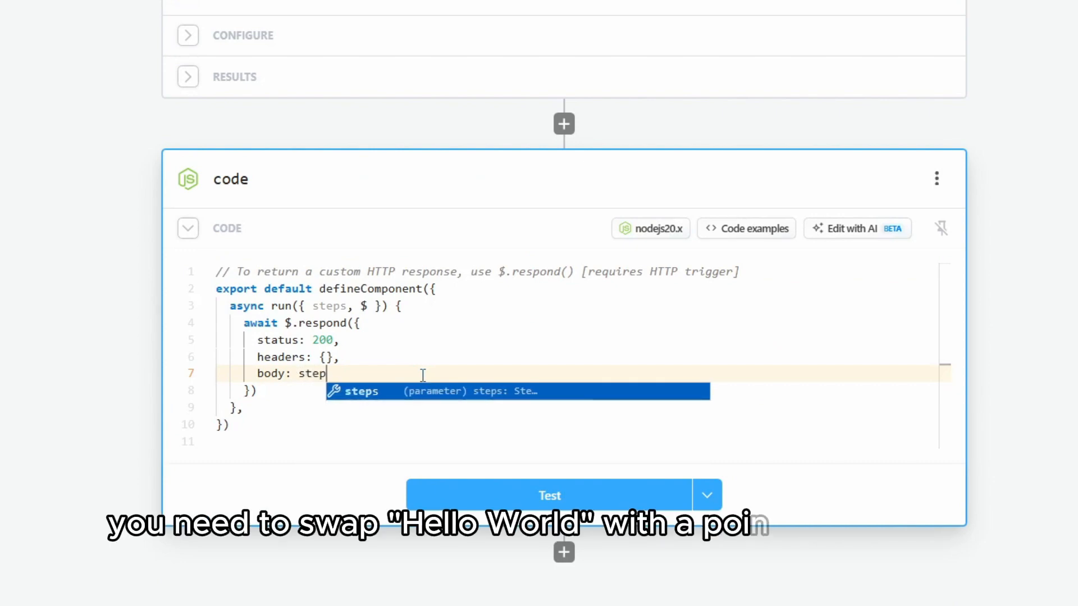
key("Tab")
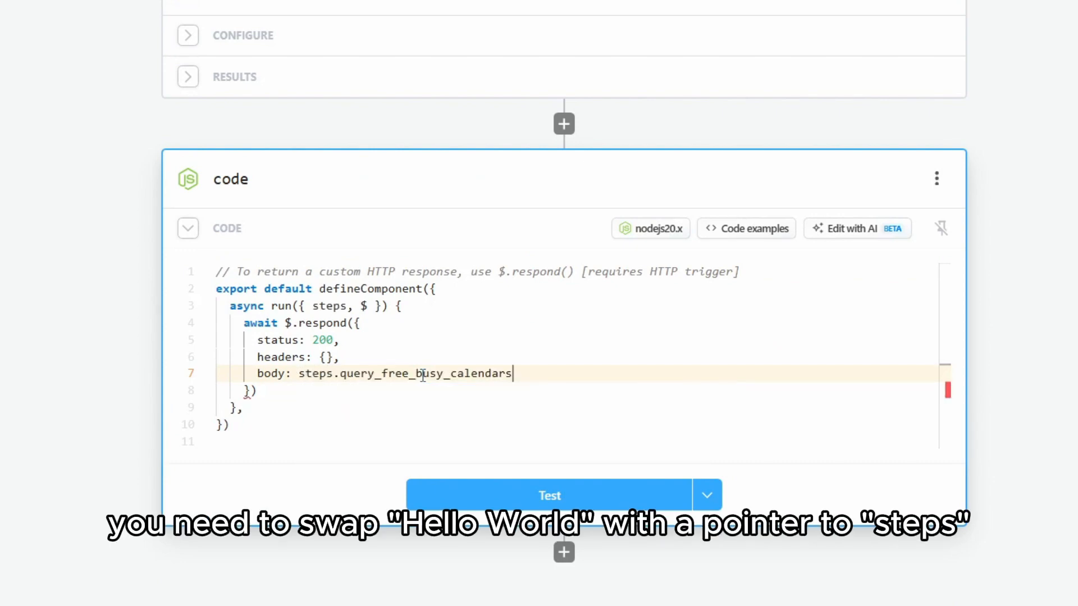
type(".")
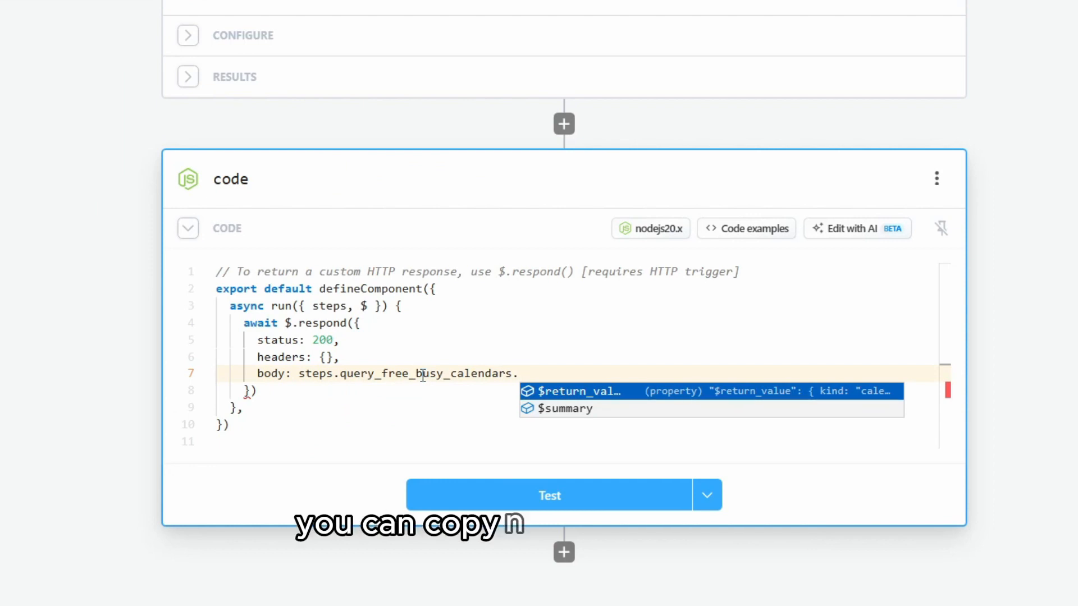
key("Tab")
type(".")
key("BackSpace")
type(",")
left_click_drag(616, 373, 257, 373)
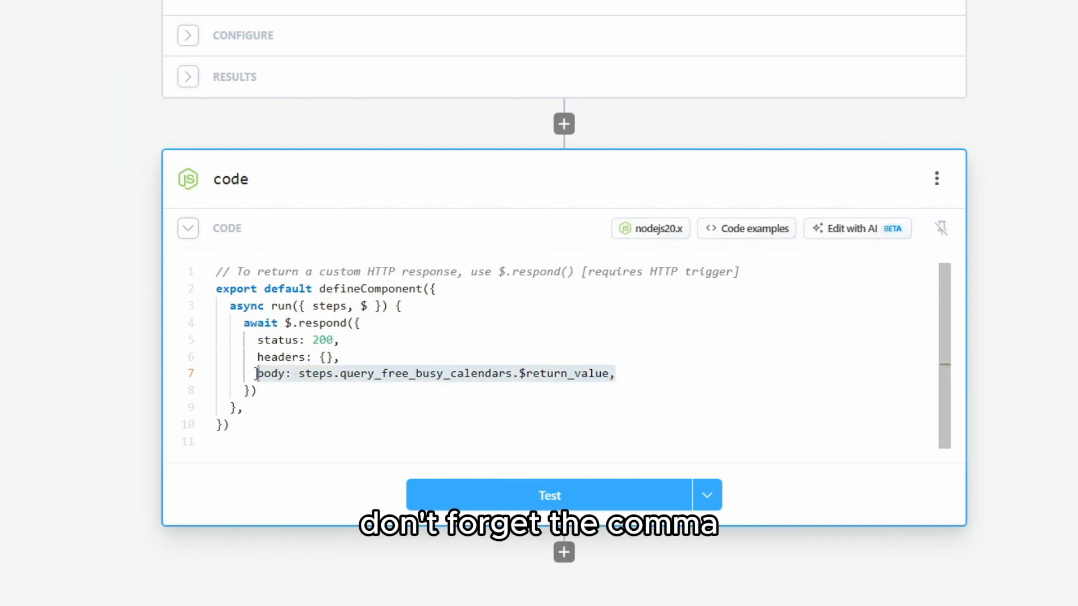
Test the response step and deploy the workflow
left_click(568, 508)
scroll(568, 509, "up", 3)
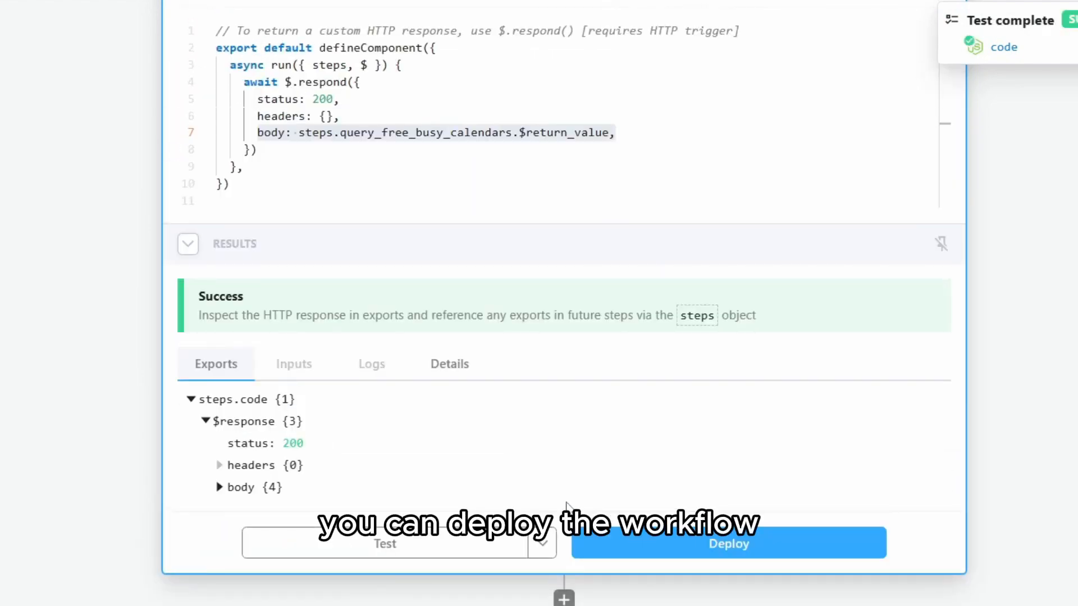
left_click(651, 556)
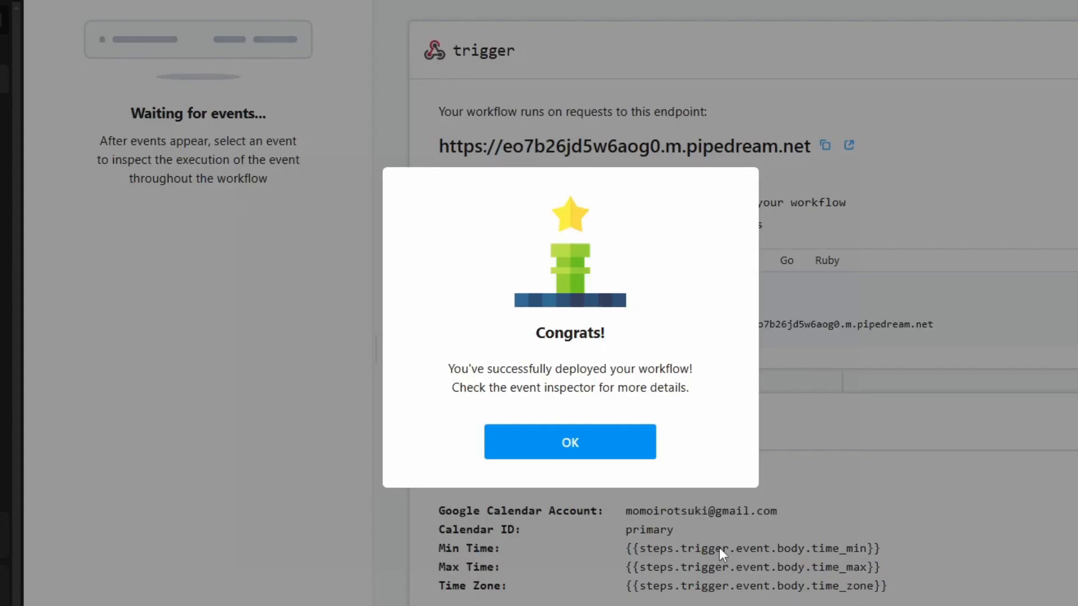
Select the endpoint URL and begin a new workflow named 'Make Appointment'
left_click_drag(439, 147, 818, 150)
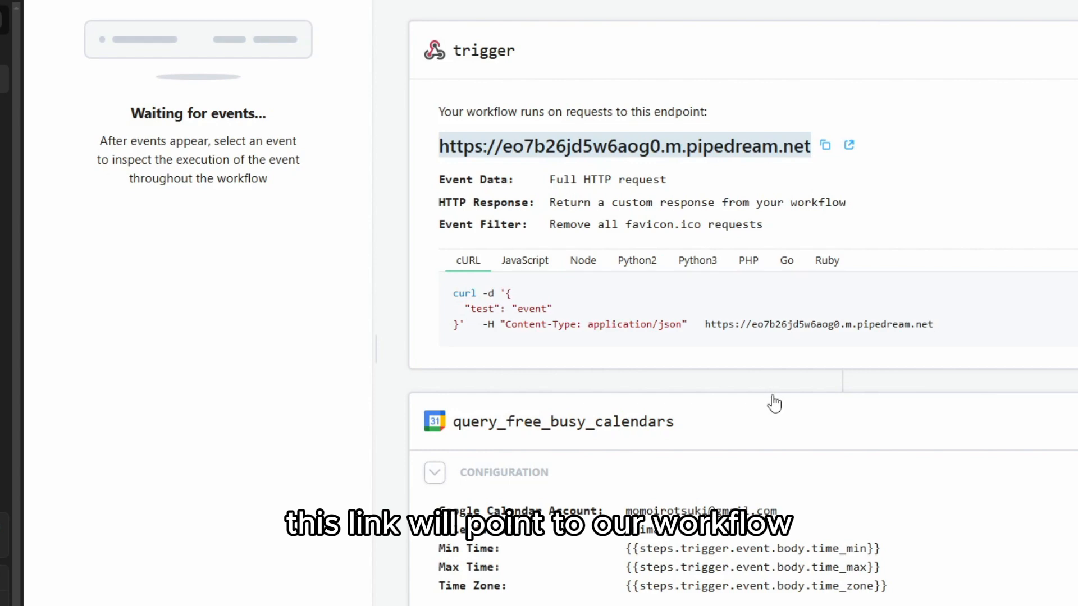
scroll(775, 404, "down", 4)
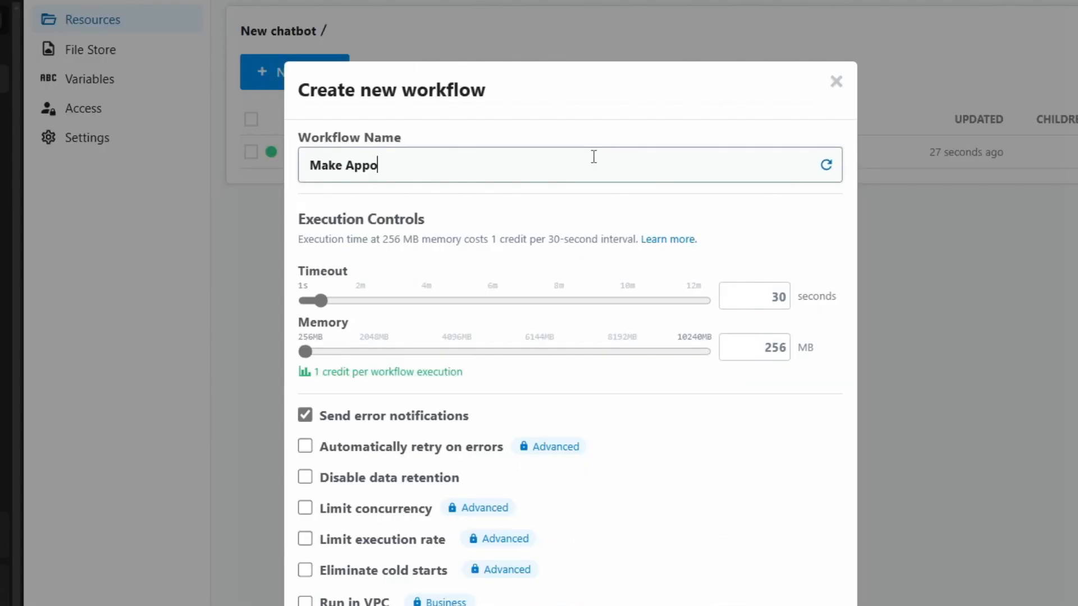
type("intment")
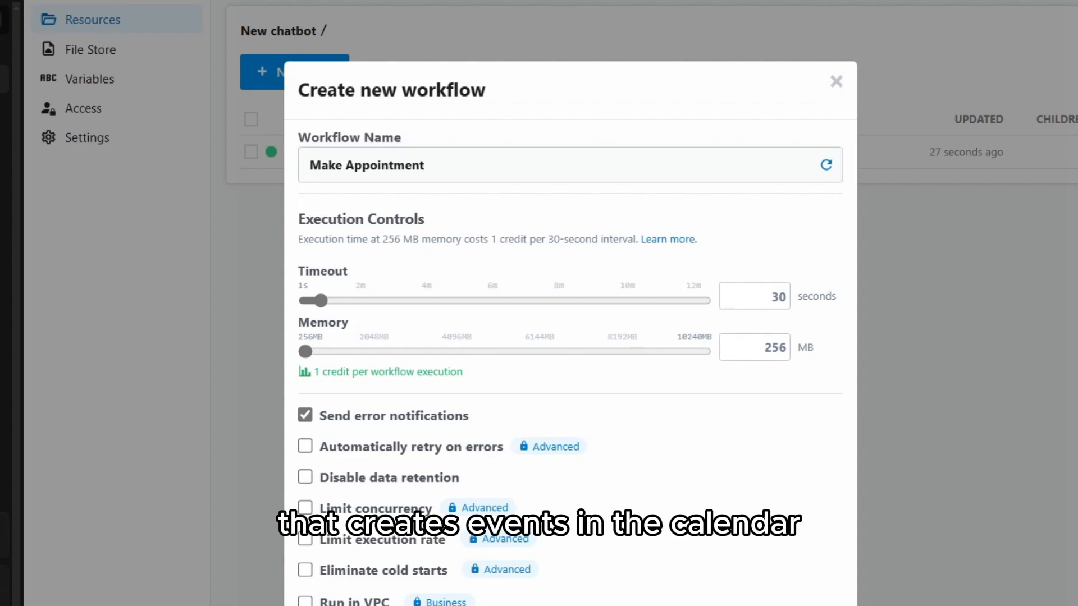
Set the HTTP trigger to return a custom response and send a test request
left_click(481, 149)
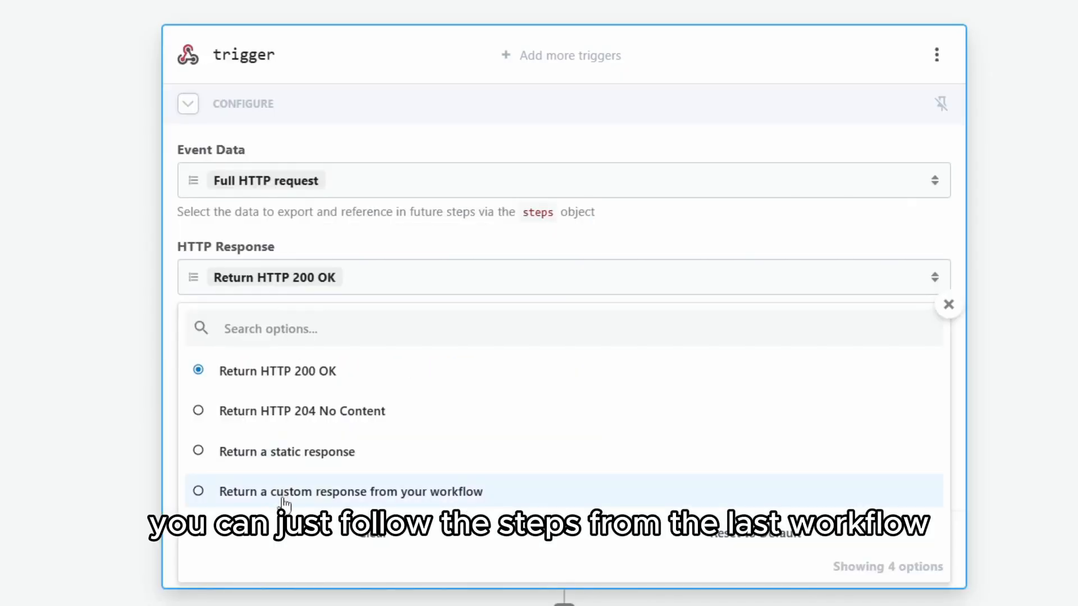
left_click(284, 497)
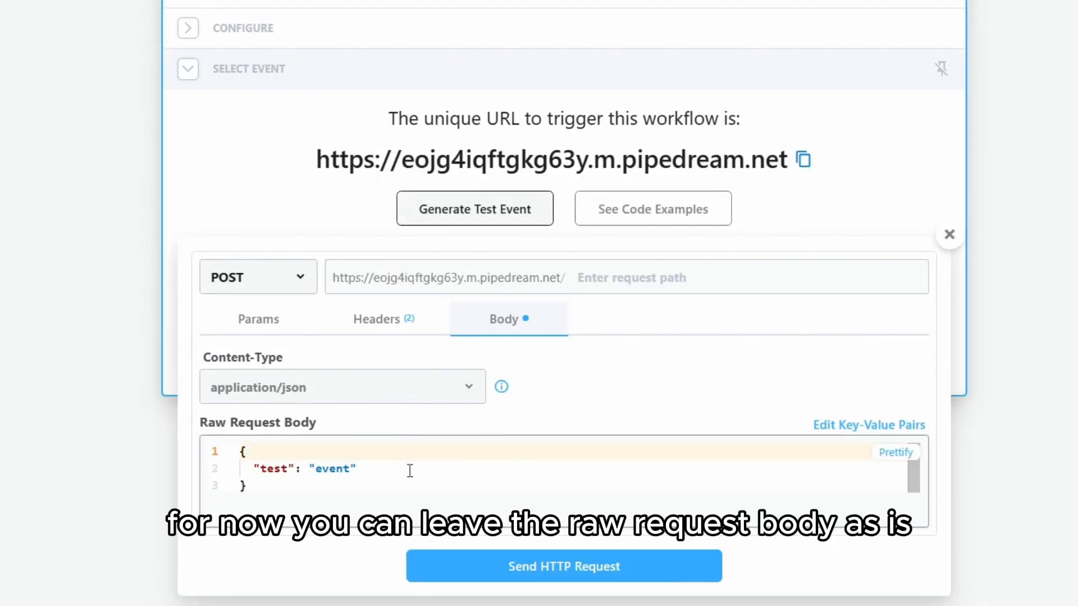
left_click(551, 572)
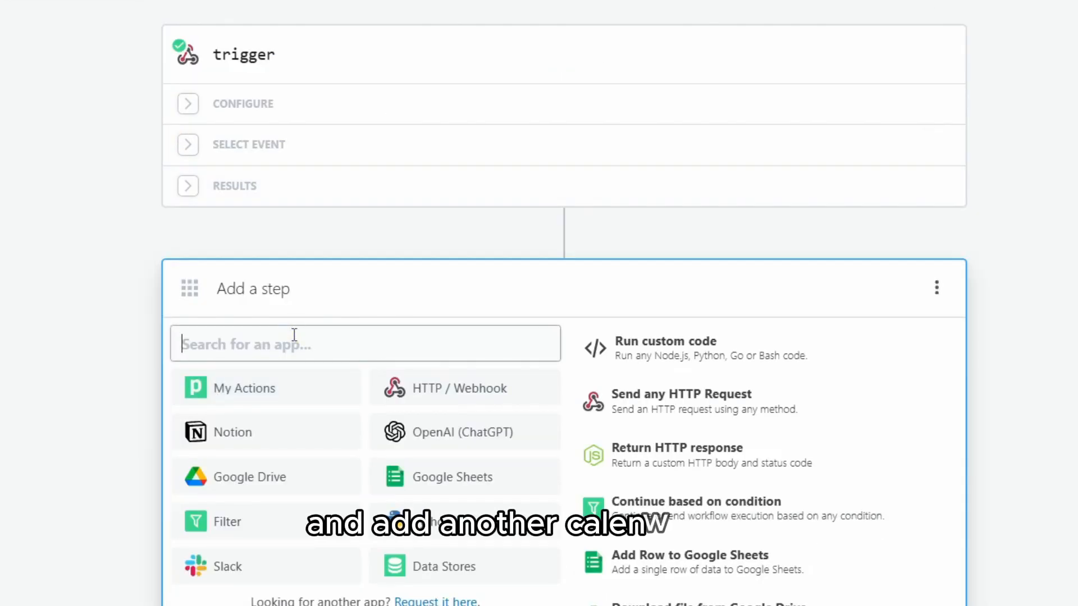
Add a Google Calendar Create Event step
type("calendar")
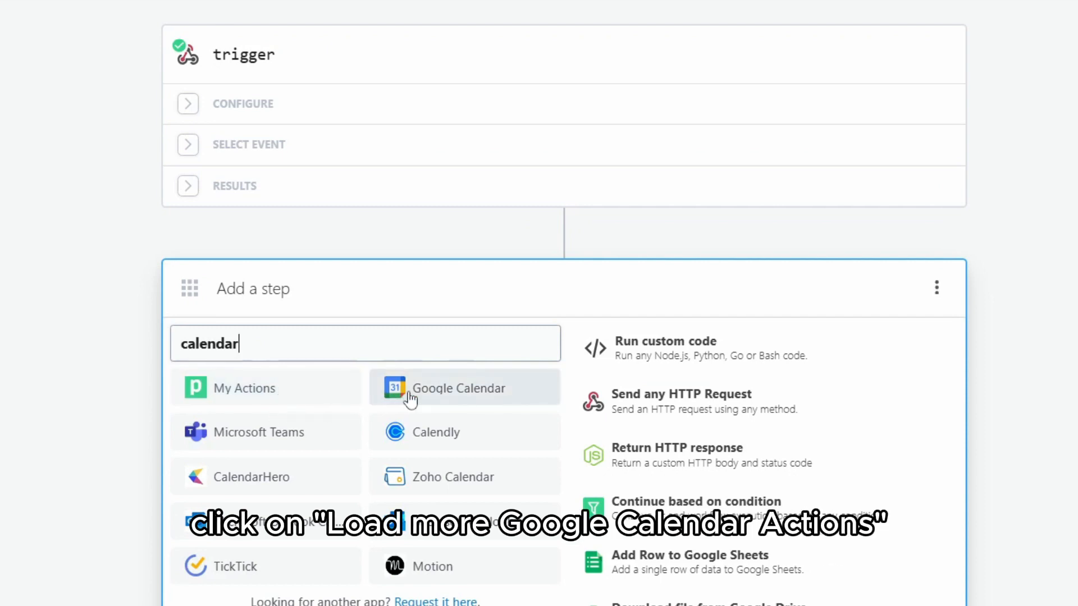
left_click(410, 402)
scroll(383, 539, "down", 5)
left_click(382, 555)
scroll(371, 505, "down", 1)
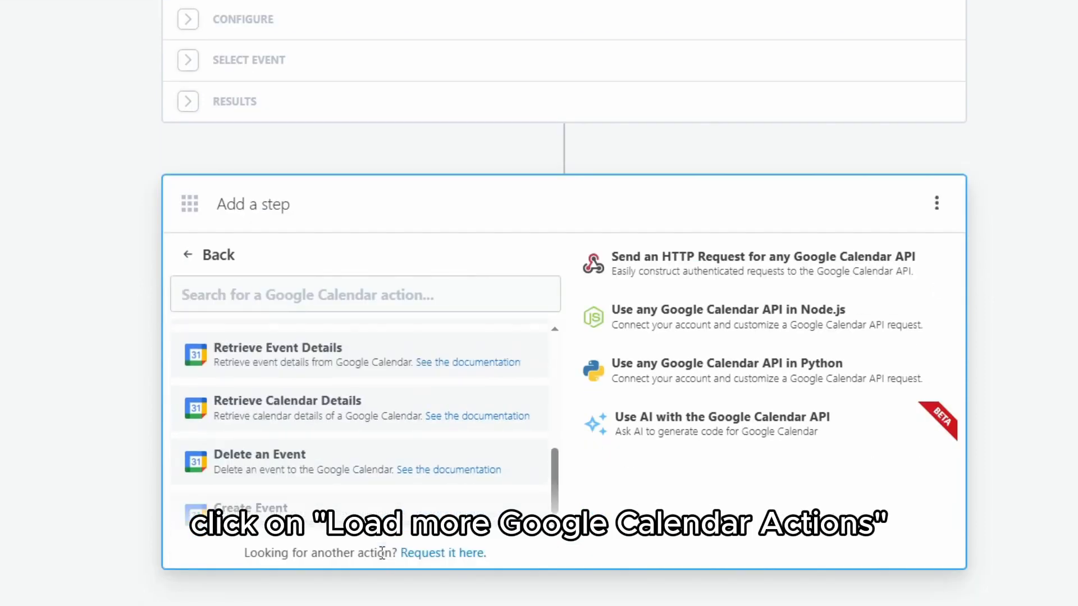
scroll(337, 466, "down", 3)
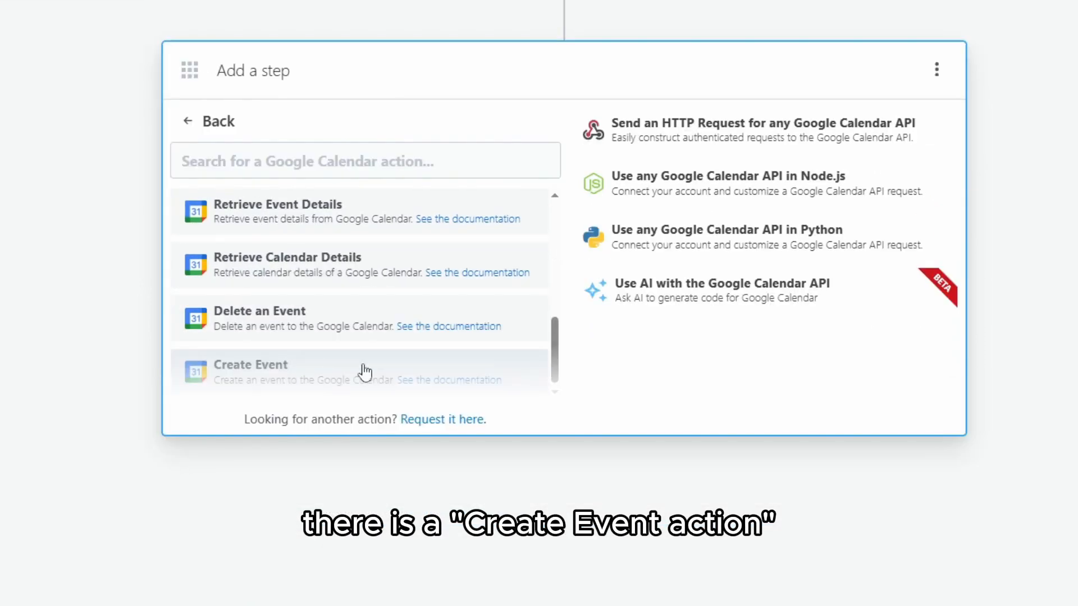
left_click(366, 373)
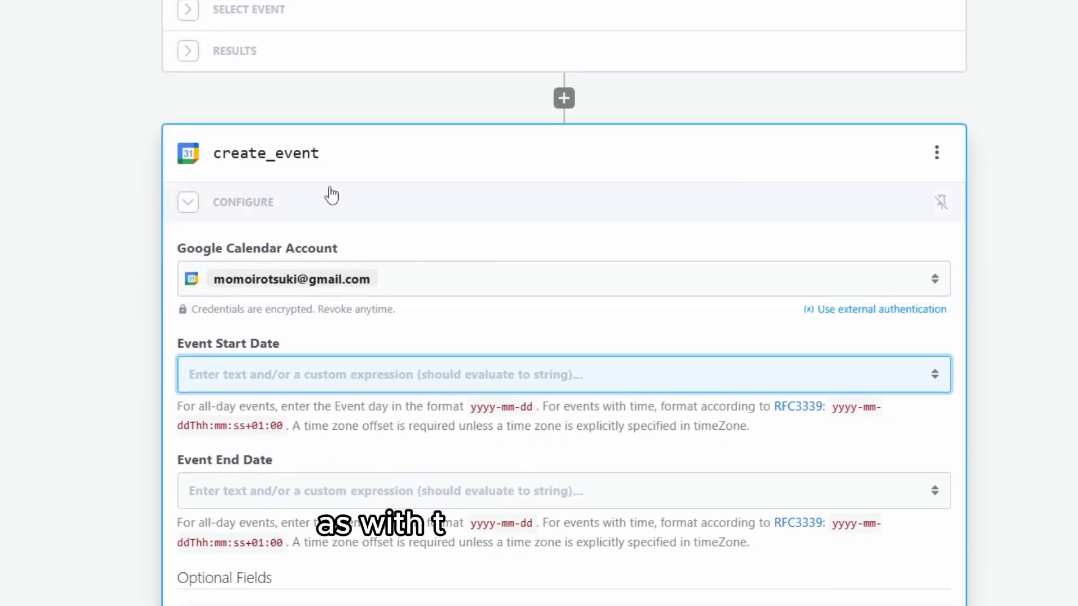
Change the test body to event_end_time, event_start_time and event_name "Appointment", fixing the commas
scroll(422, 388, "down", 1)
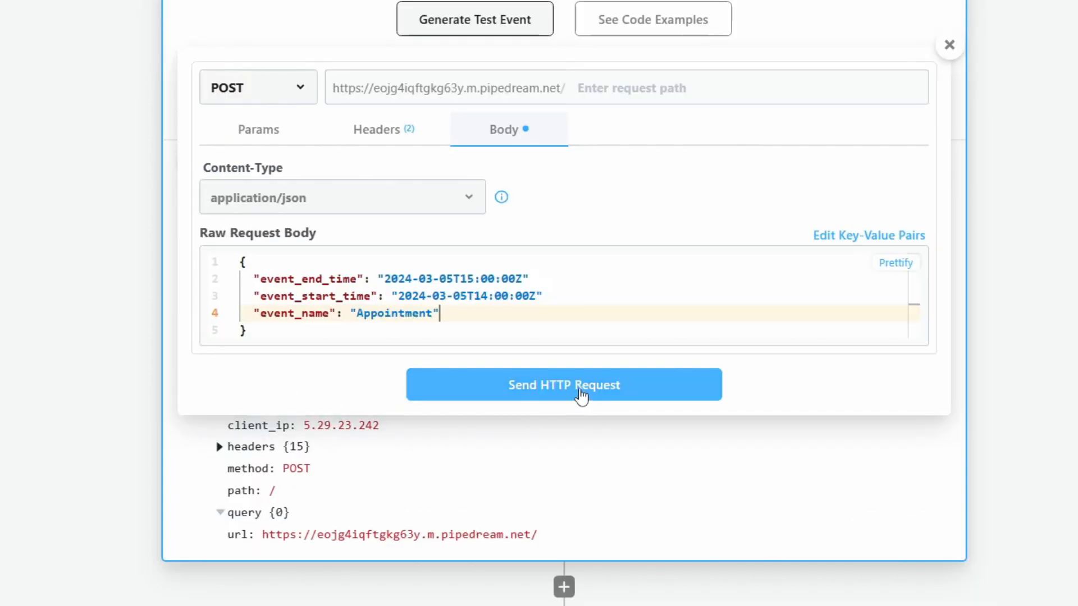
left_click_drag(464, 310, 223, 279)
left_click(448, 323)
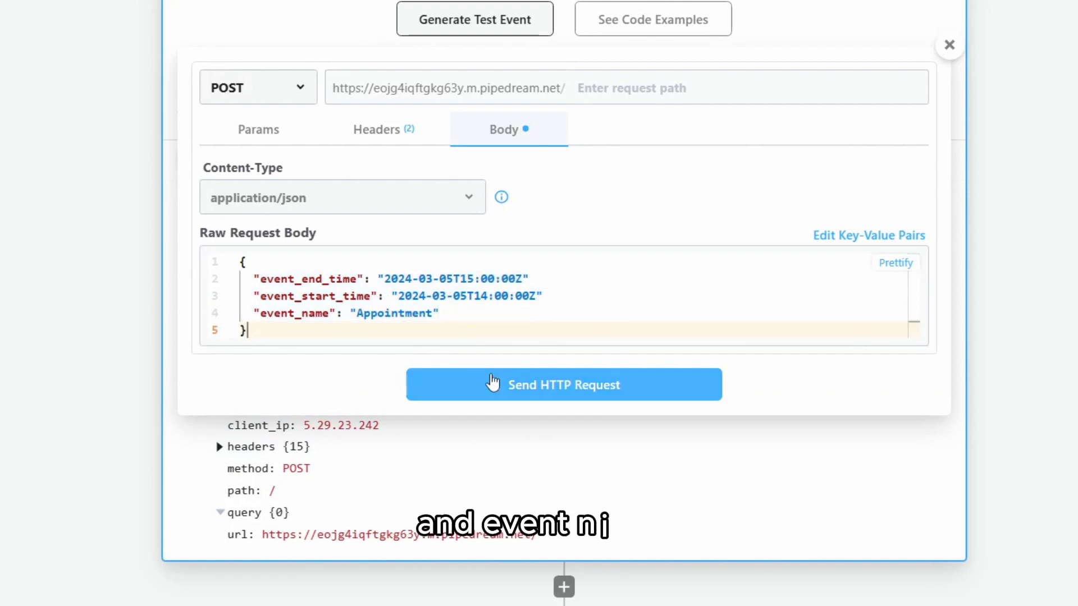
scroll(493, 383, "up", 4)
left_click(549, 507)
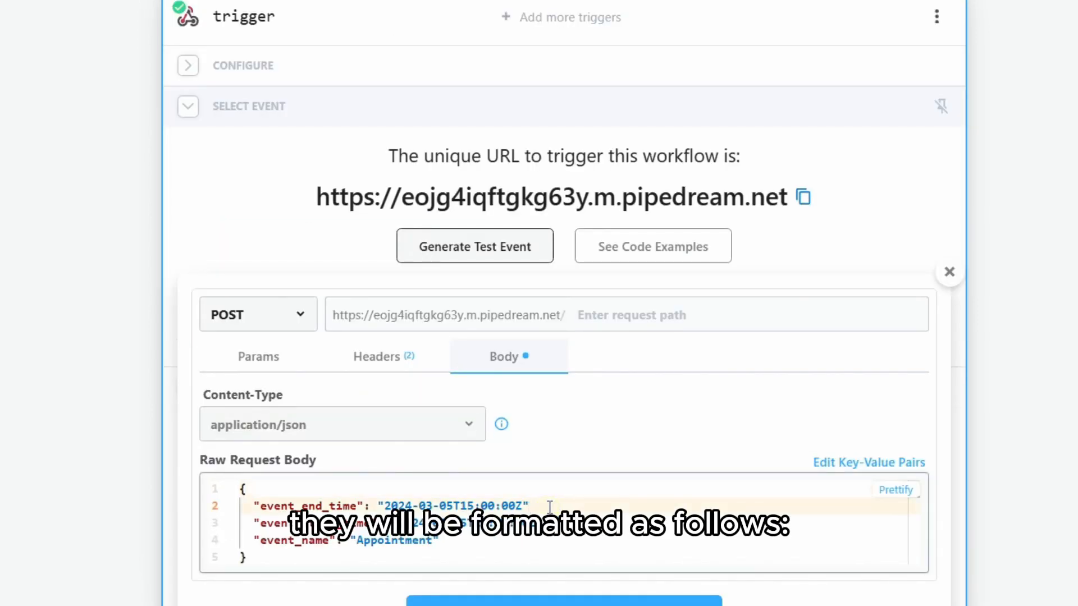
left_click(547, 525)
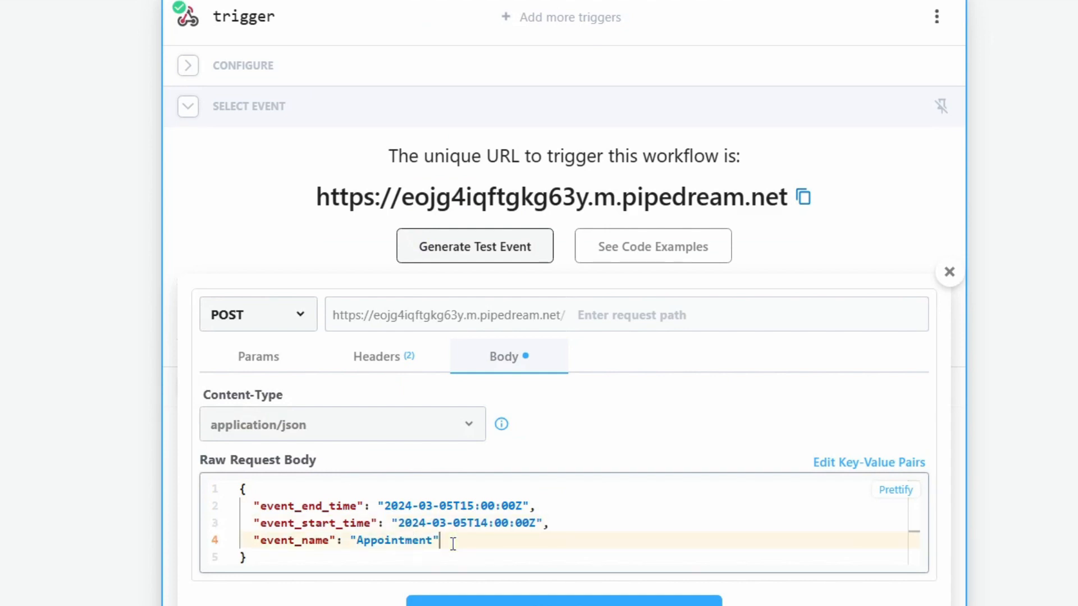
scroll(453, 545, "down", 1)
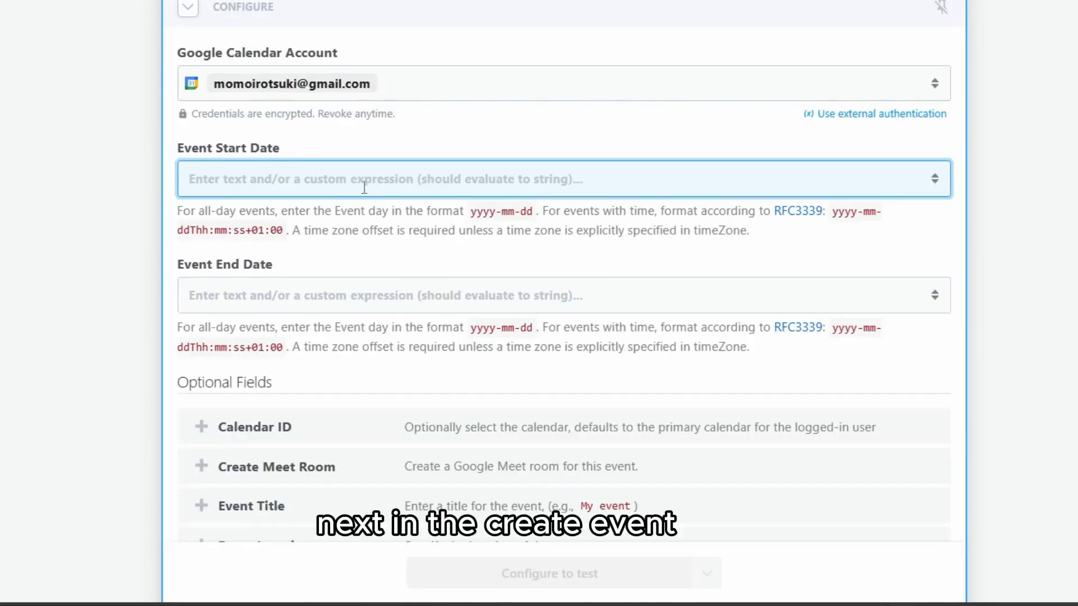
Fill create_event's start date, end date and title from event_start_time, event_end_time and event_name
left_click(344, 178)
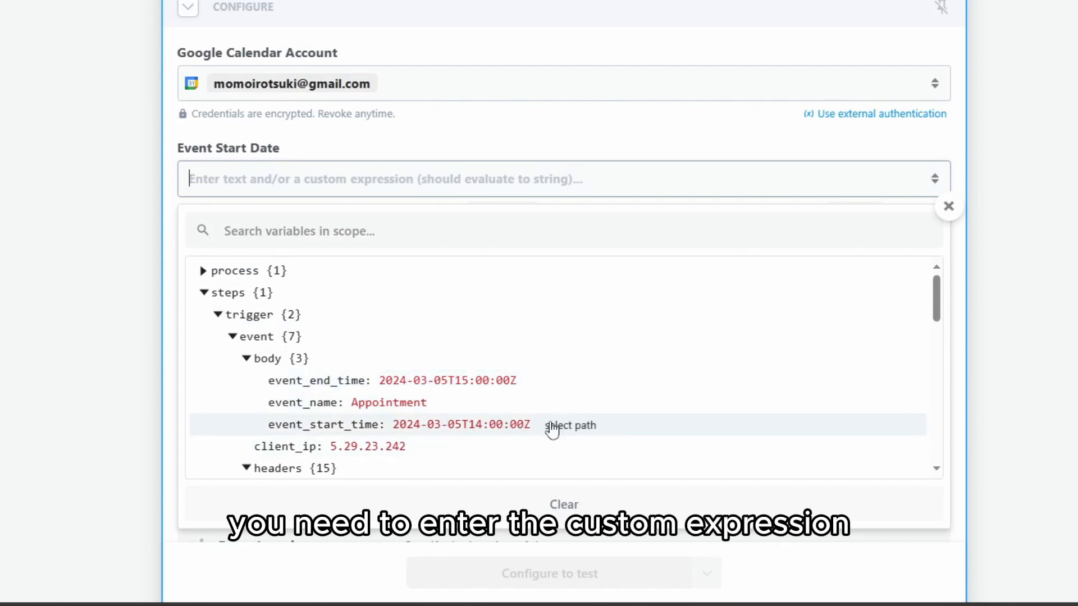
left_click(553, 428)
left_click(279, 300)
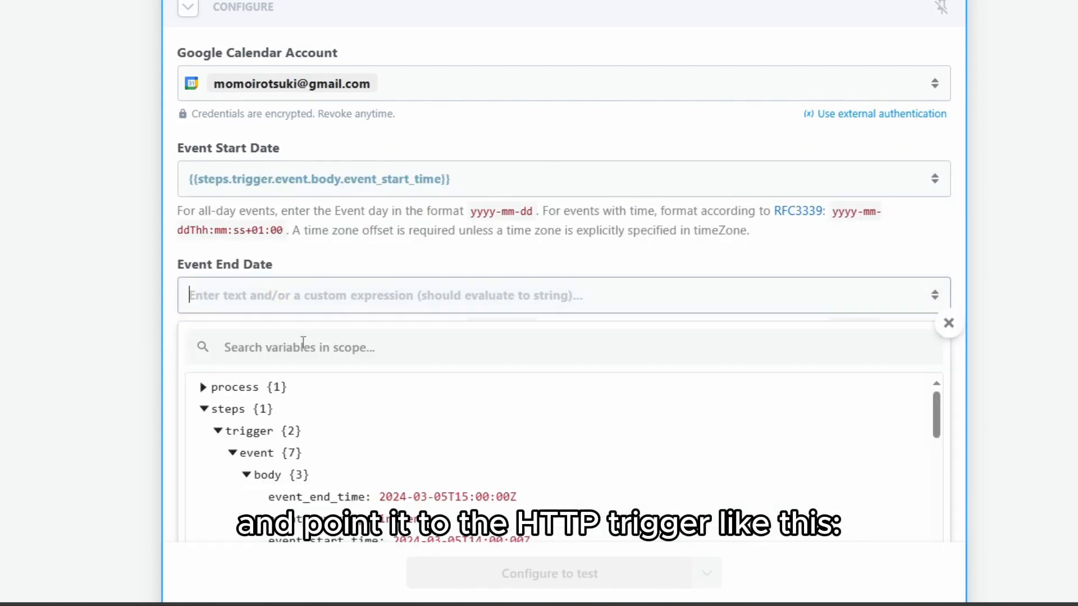
left_click(563, 498)
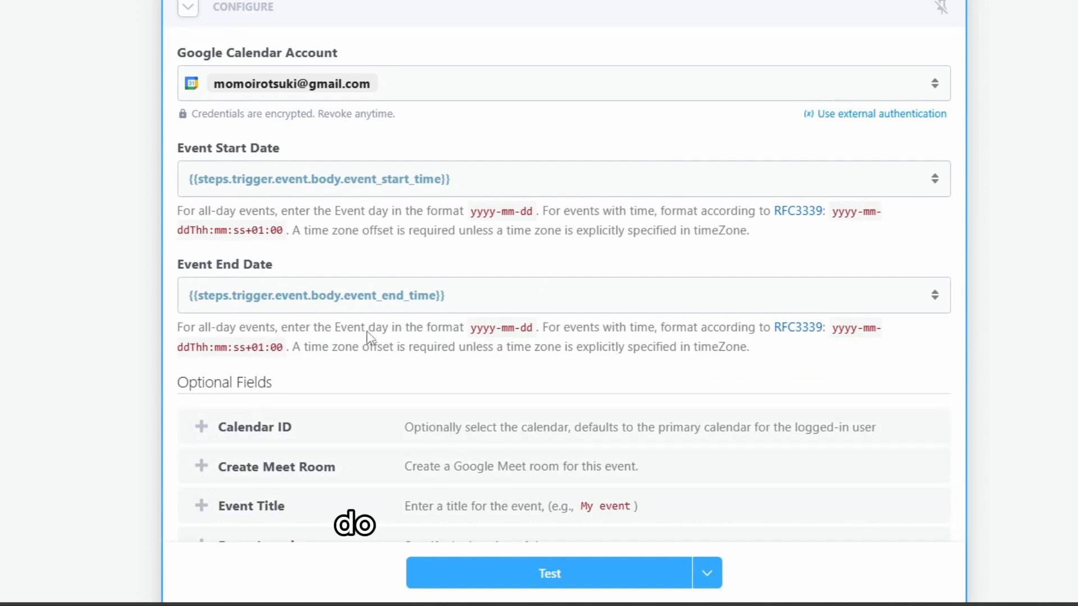
scroll(366, 337, "down", 4)
scroll(366, 351, "up", 5)
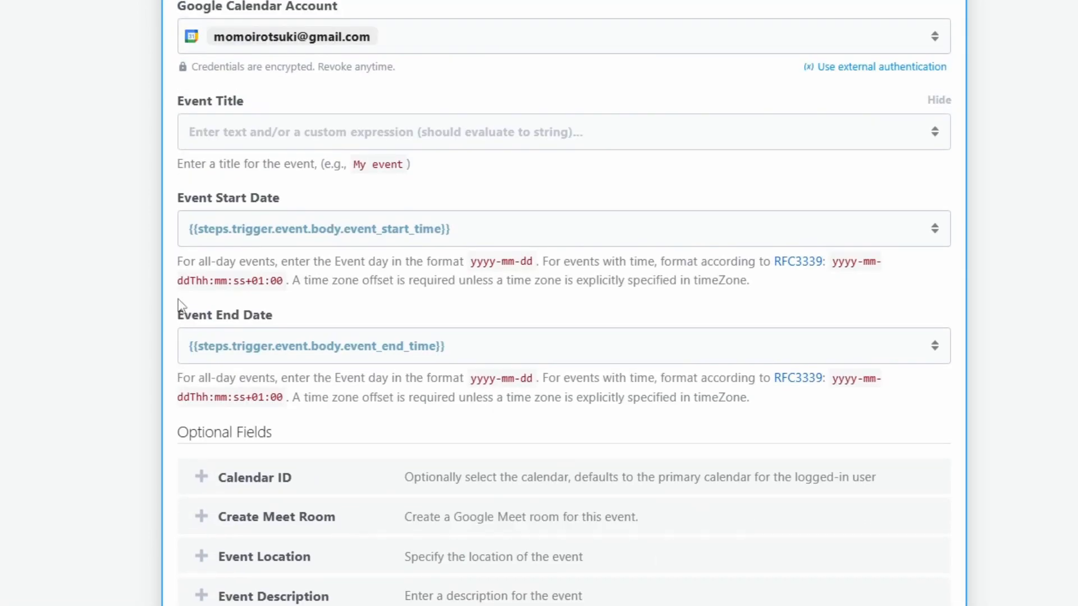
left_click(242, 138)
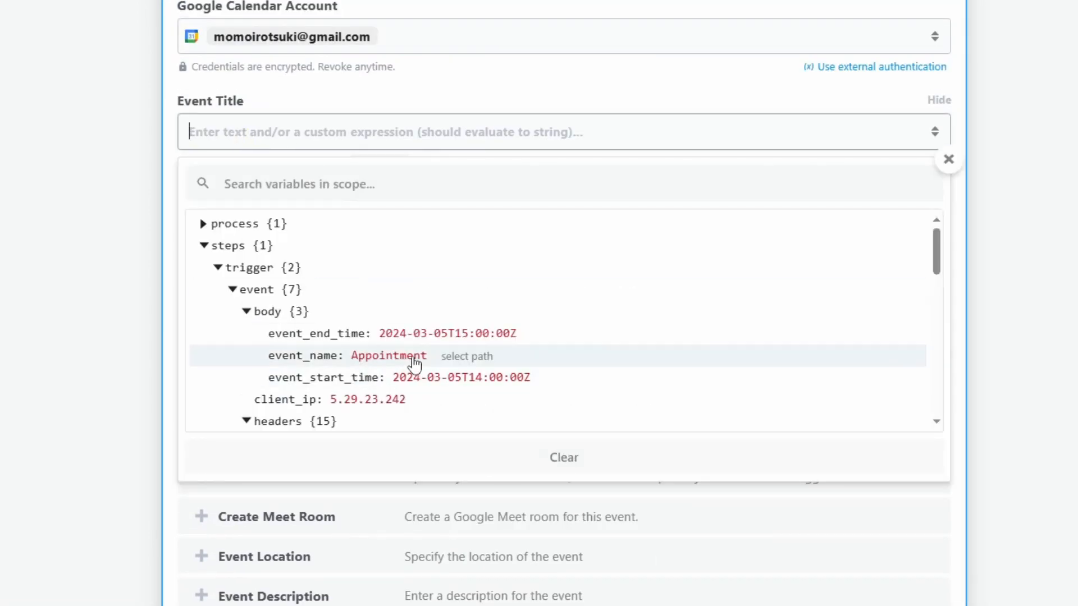
left_click(475, 364)
scroll(479, 349, "down", 2)
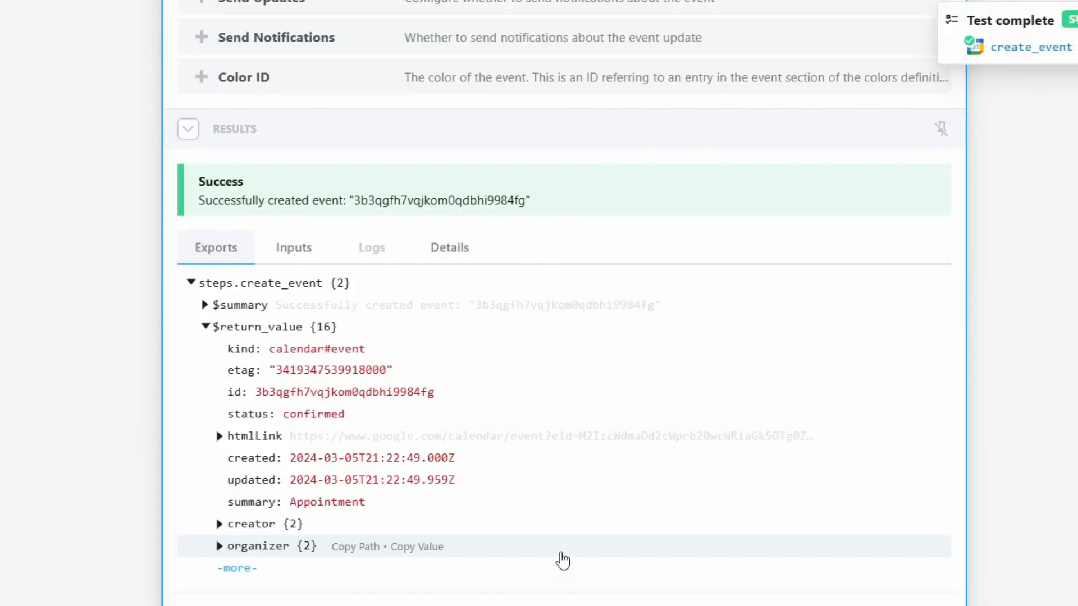
scroll(562, 560, "down", 2)
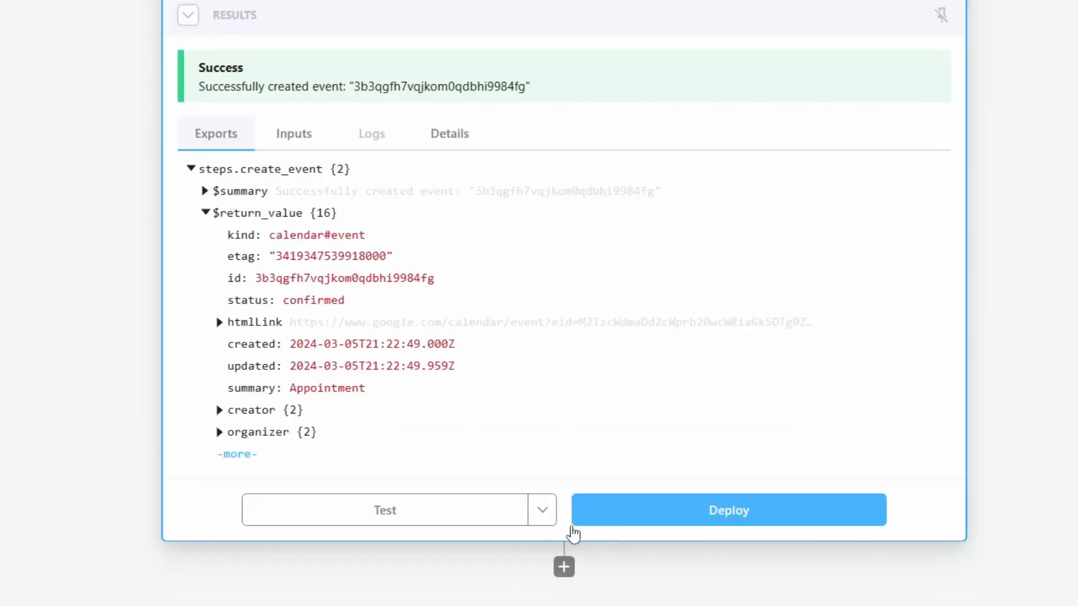
left_click(563, 567)
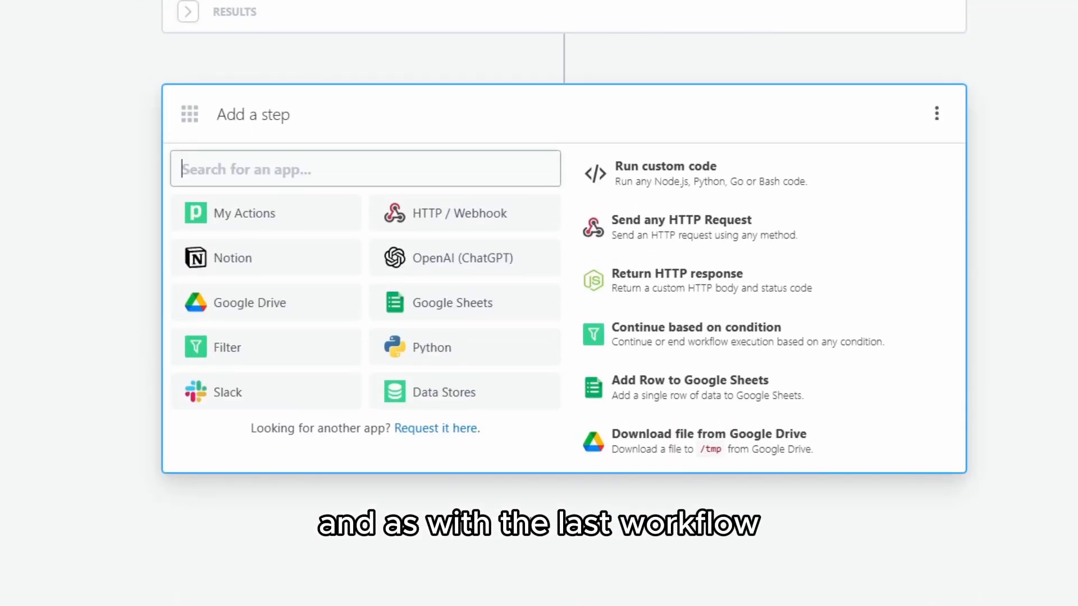
Add a Return HTTP response step whose body is steps.create_event.$return_value
scroll(419, 289, "up", 2)
left_click(723, 389)
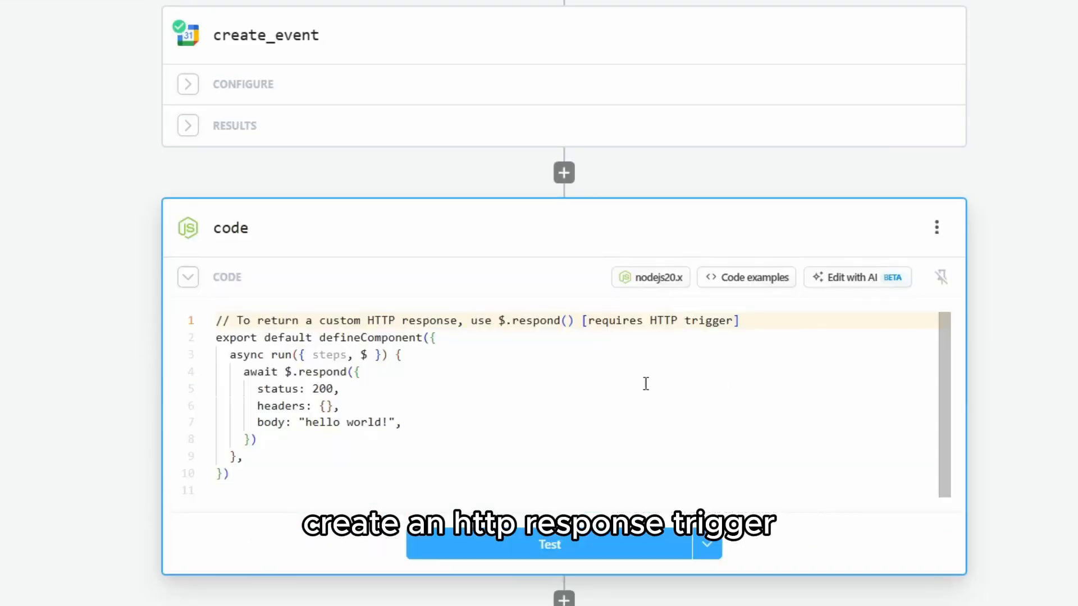
left_click_drag(398, 424, 295, 424)
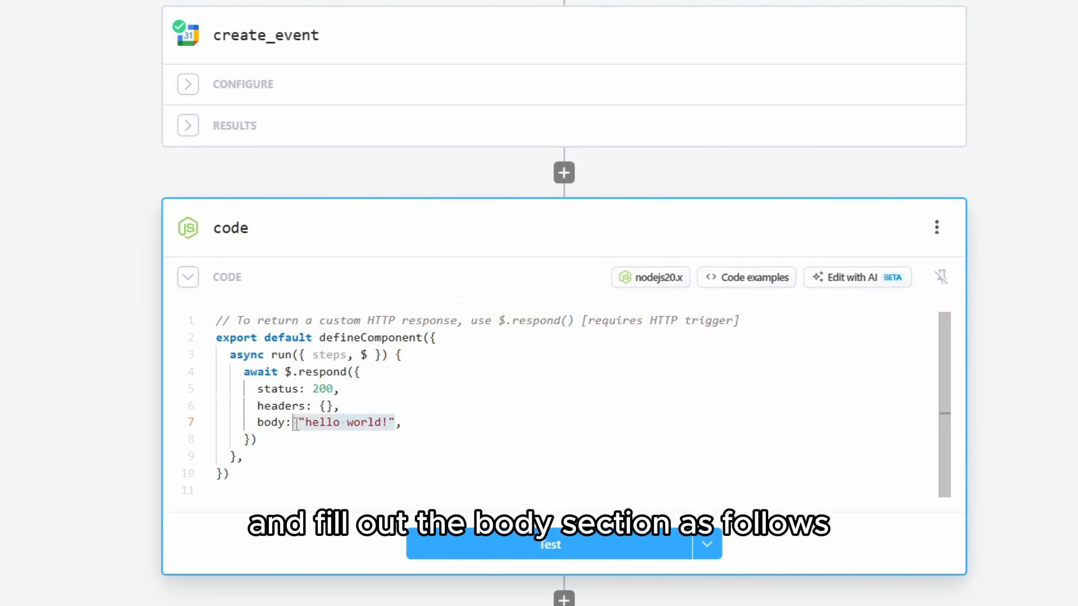
key("BackSpace")
key("Delete")
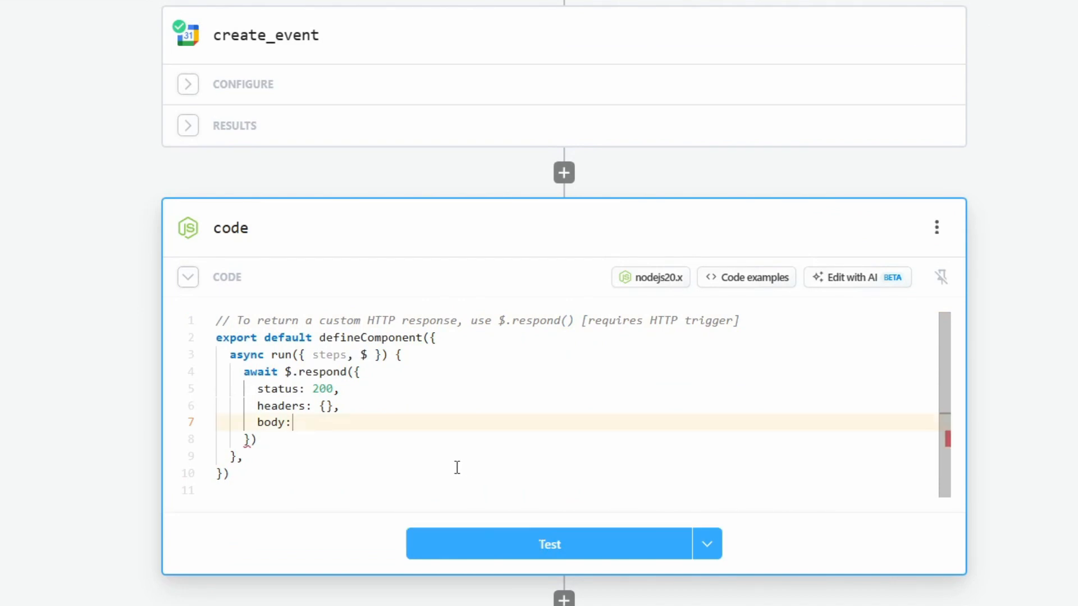
type("steps.")
key("Return")
type(".create_event.")
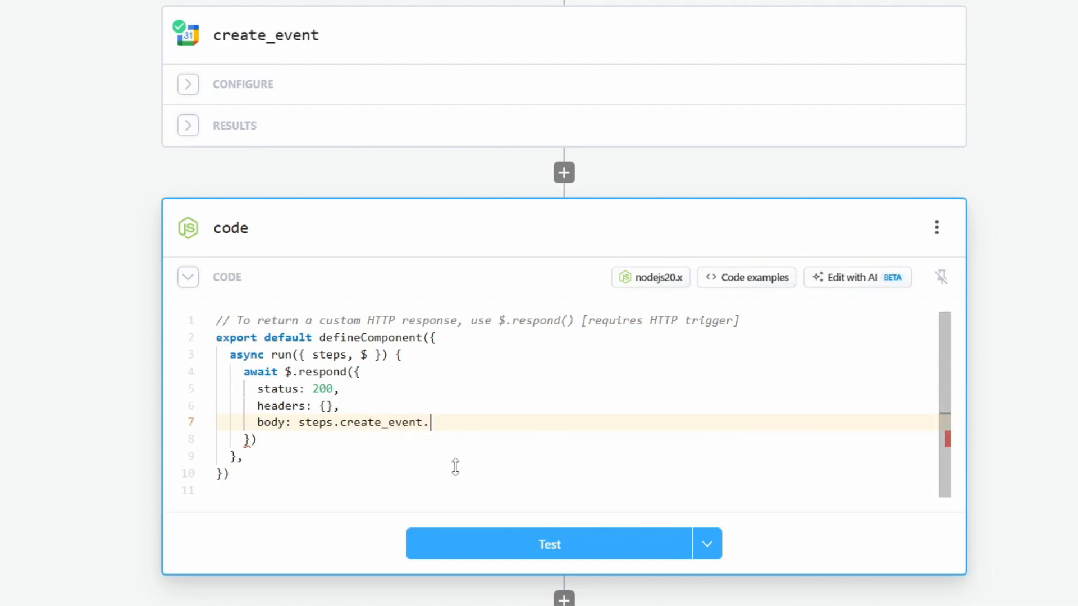
key("Return")
type(".")
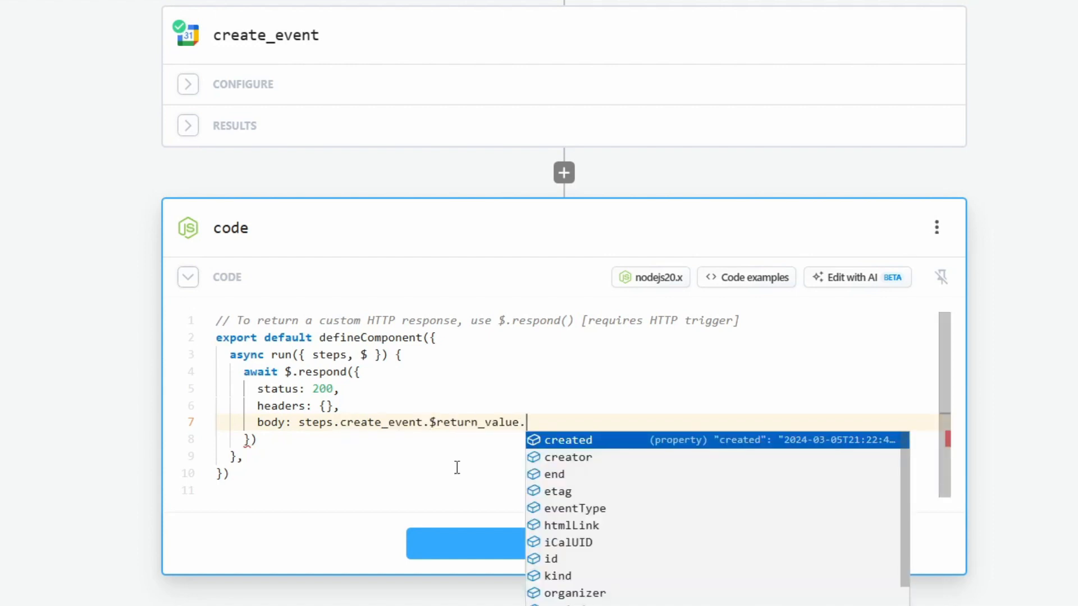
key("BackSpace")
type(",")
Test the new response step and deploy the Make Appointment workflow
left_click_drag(572, 424, 236, 422)
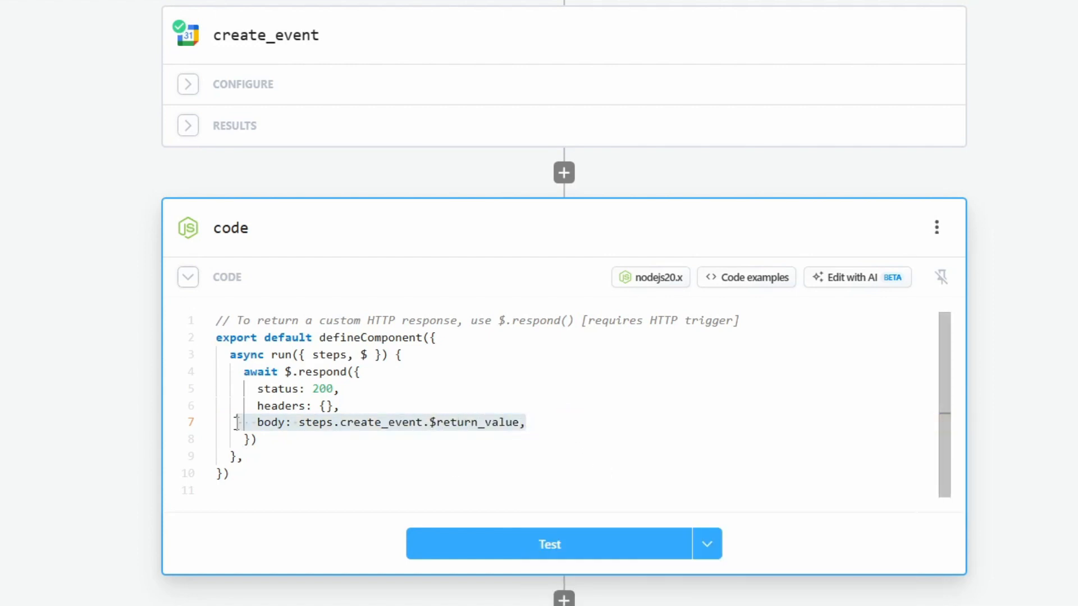
left_click(536, 423)
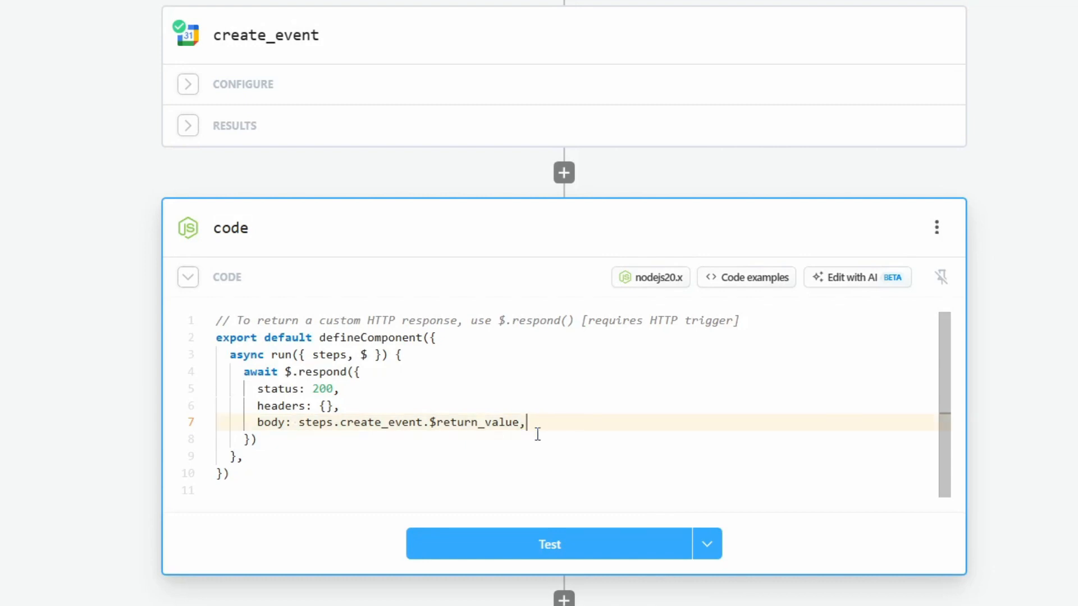
left_click(512, 552)
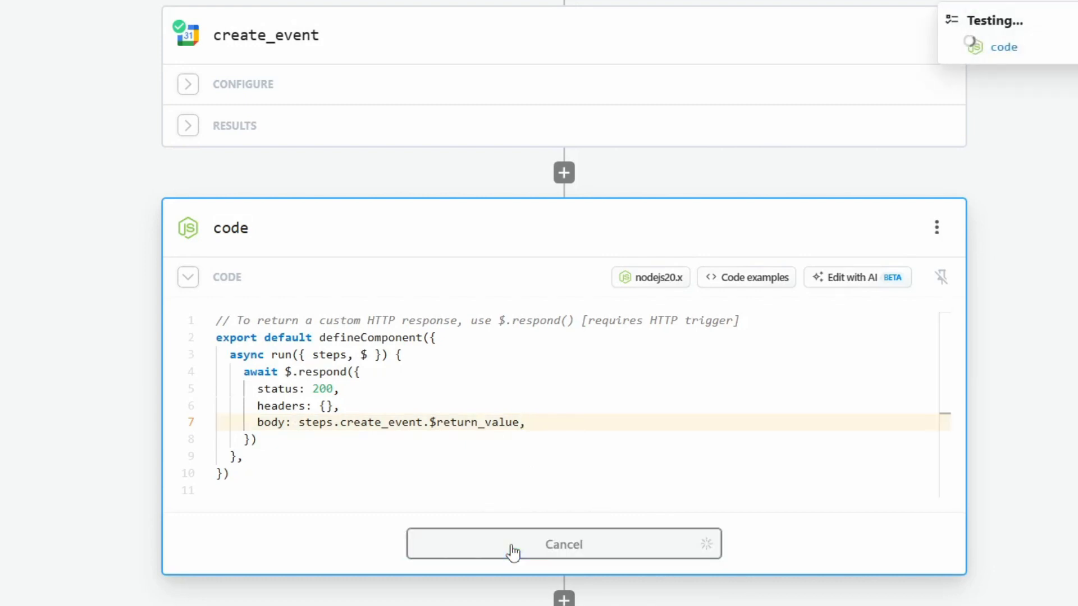
left_click(657, 553)
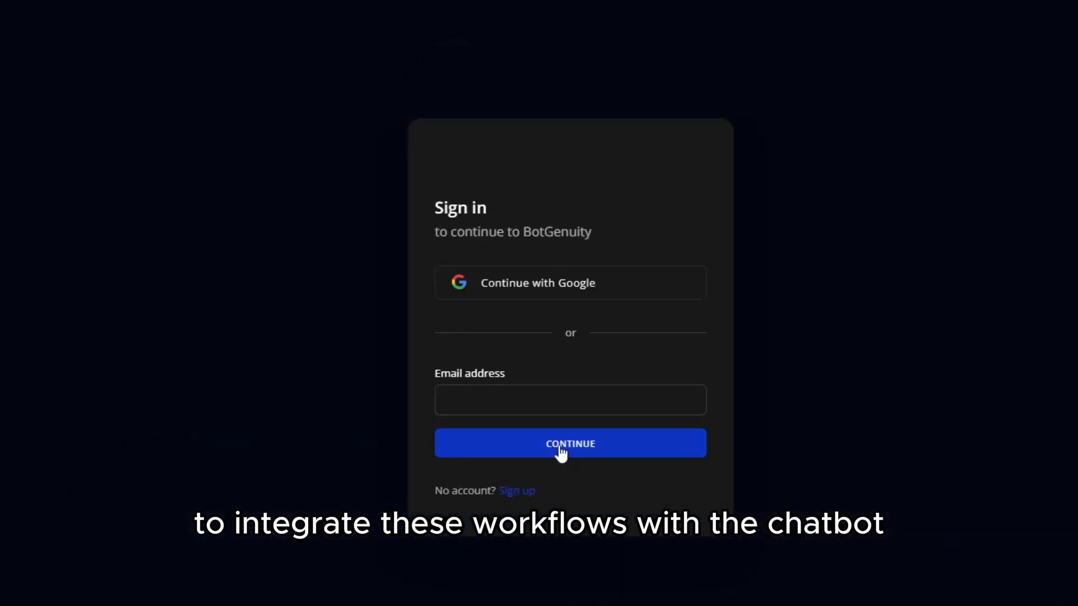
Sign in to BotGenuity with Google and change the chatbot's model from GPT-3.5 to GPT-4
left_click(542, 294)
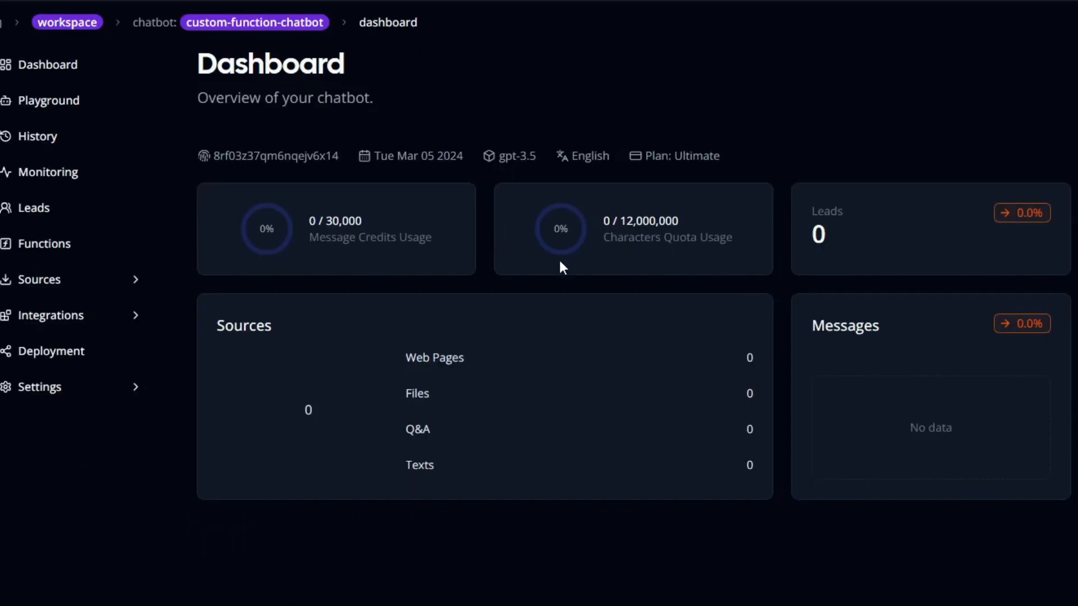
left_click(75, 244)
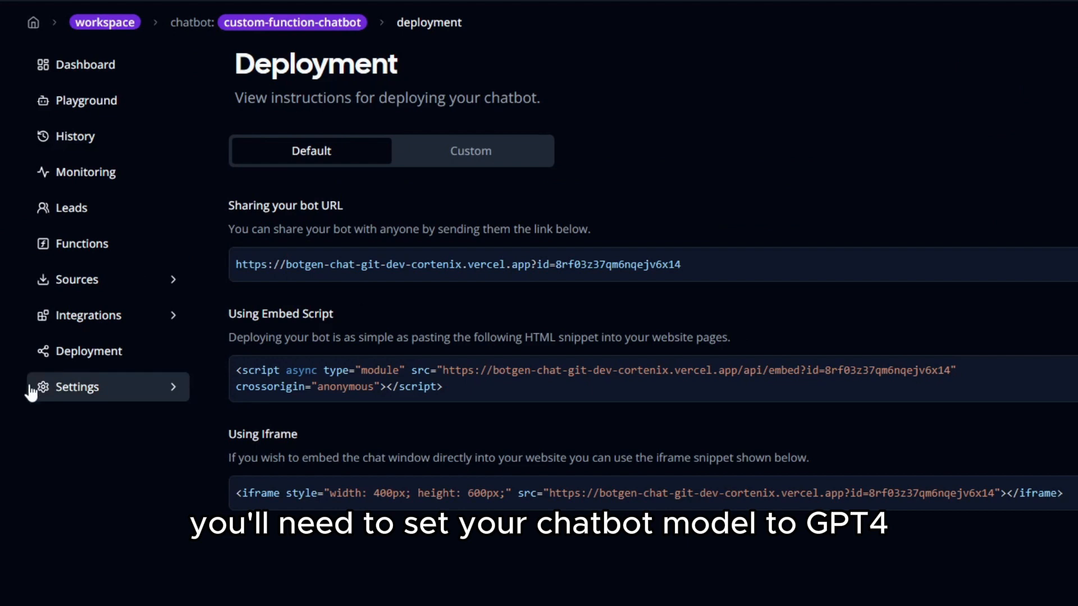
left_click(35, 393)
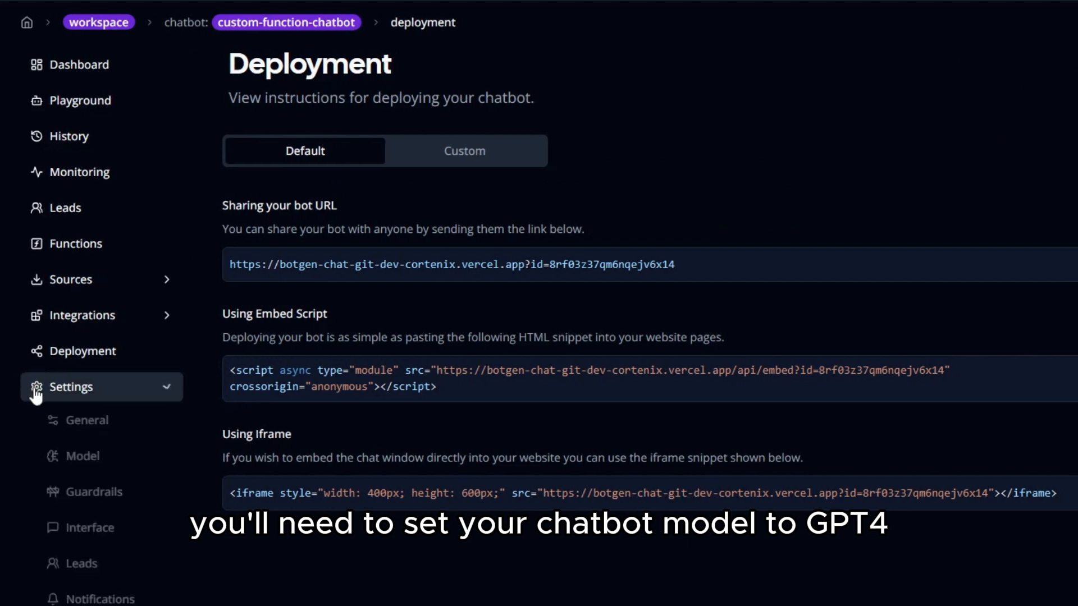
left_click(91, 461)
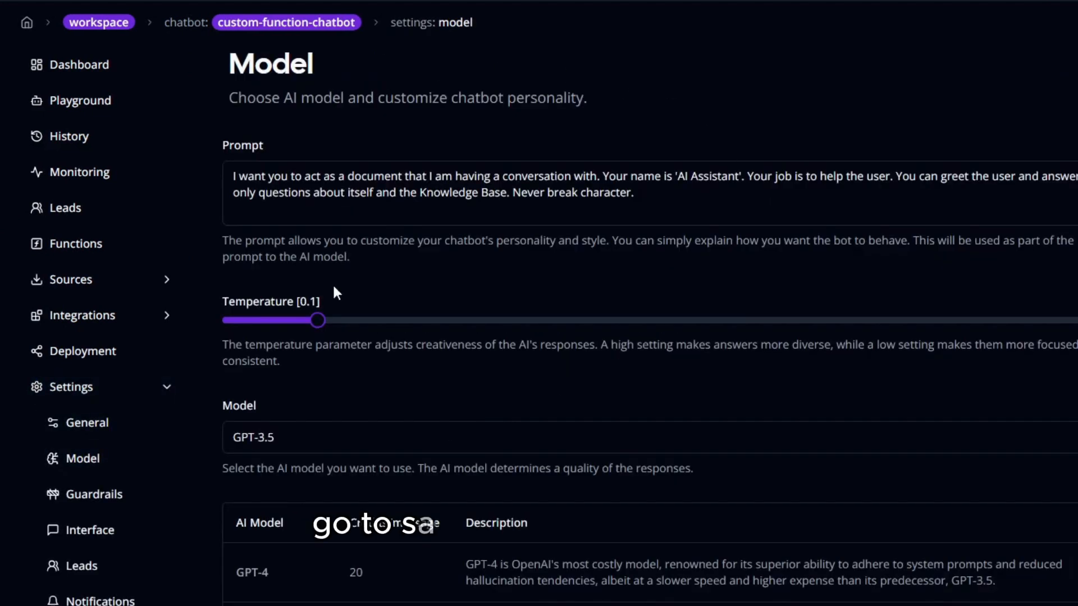
left_click(403, 442)
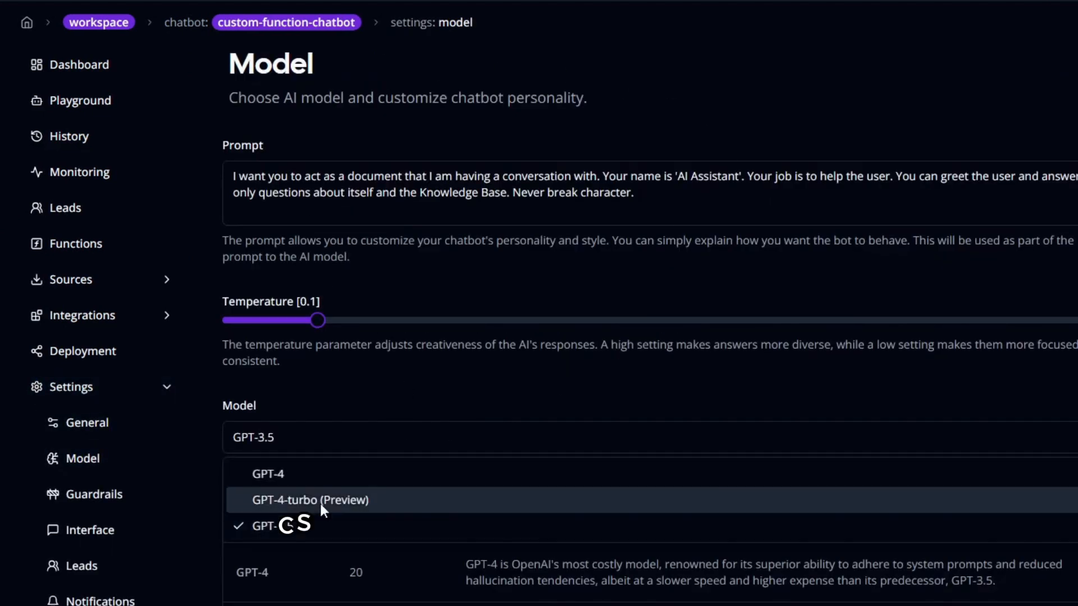
left_click(322, 474)
scroll(322, 476, "down", 2)
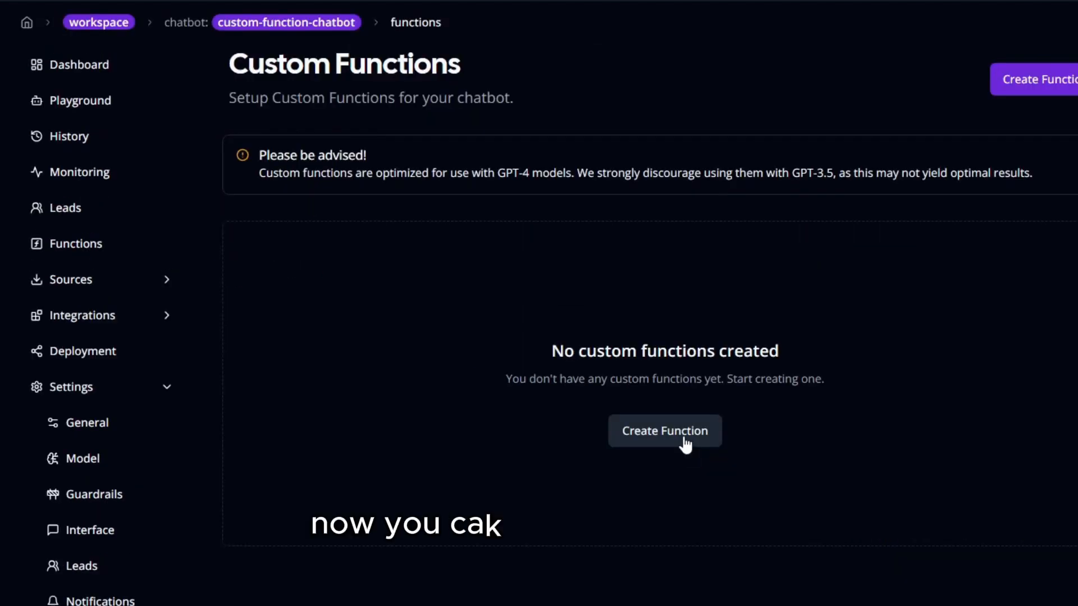
Start a new custom function and name its first parameter time_min
left_click(686, 446)
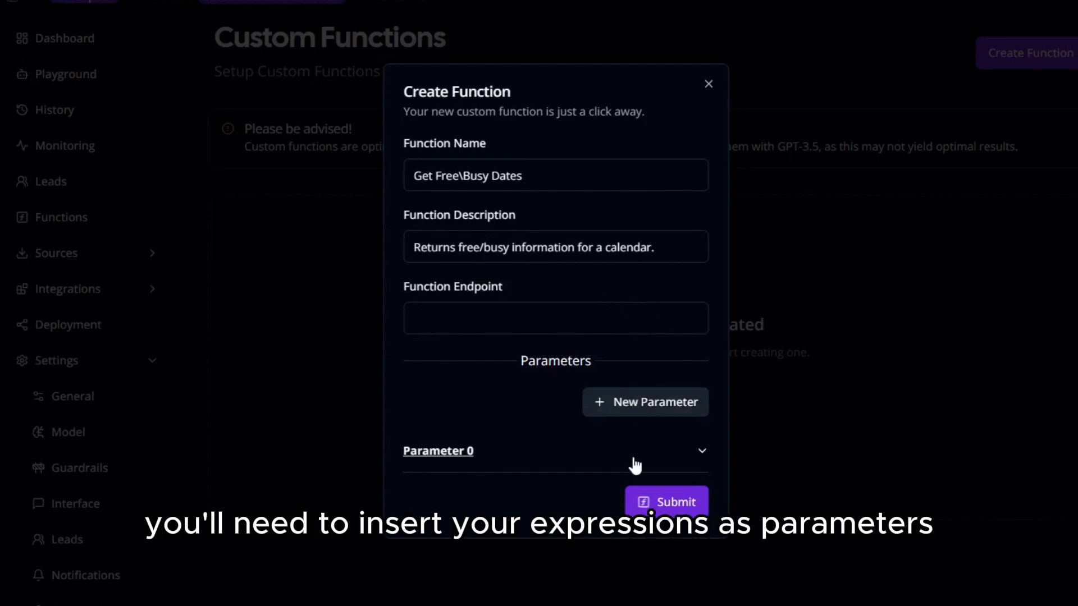
left_click(700, 448)
left_click(521, 391)
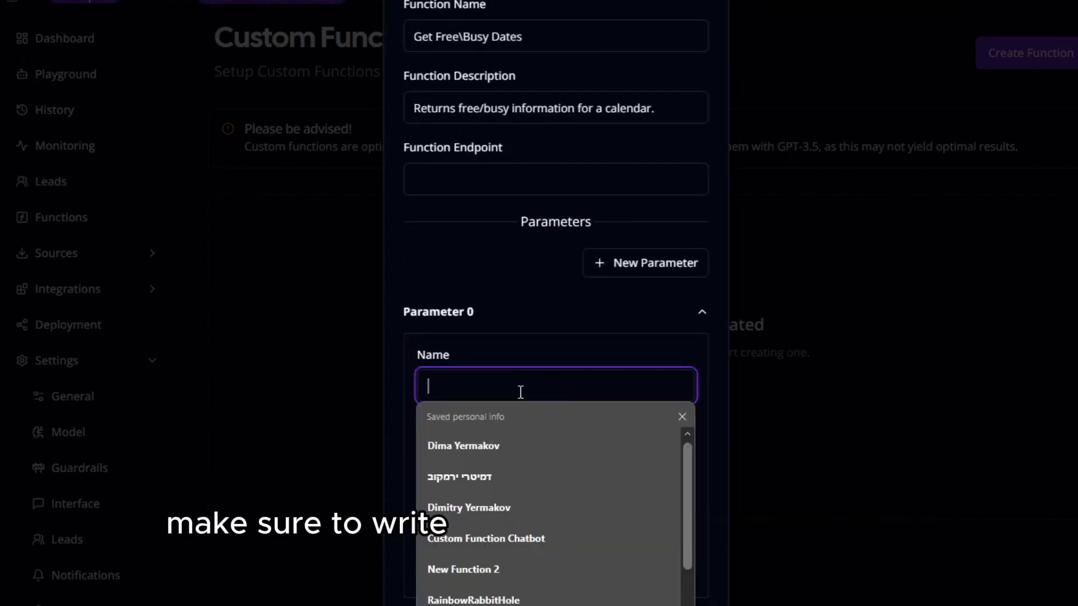
type("ti")
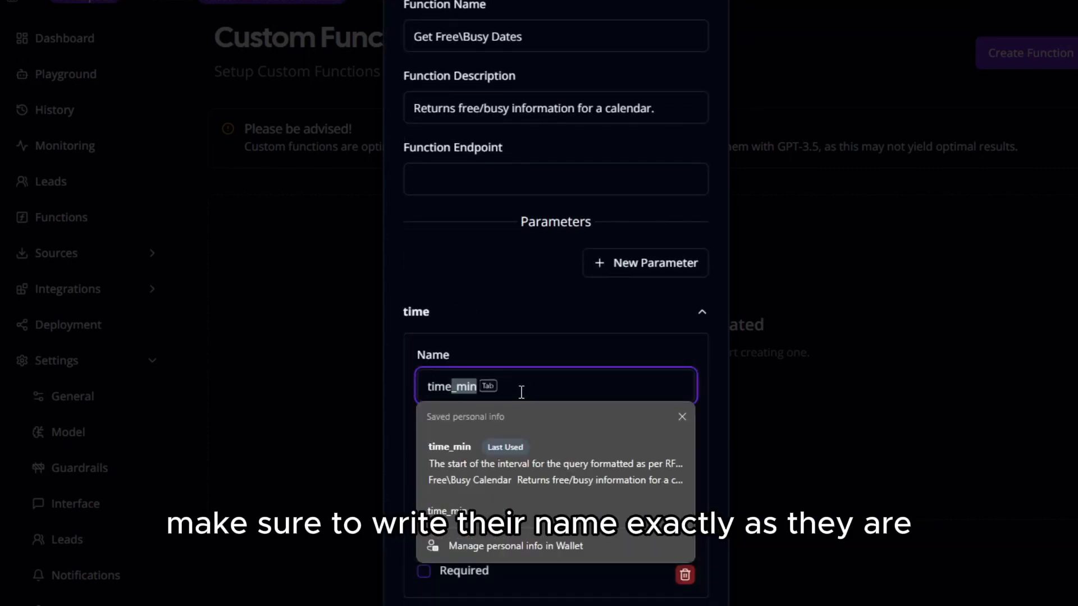
type("me")
key("Tab")
Give time_min its description, mark it required, and copy the Pipedream endpoint URL
key("ctrl+v")
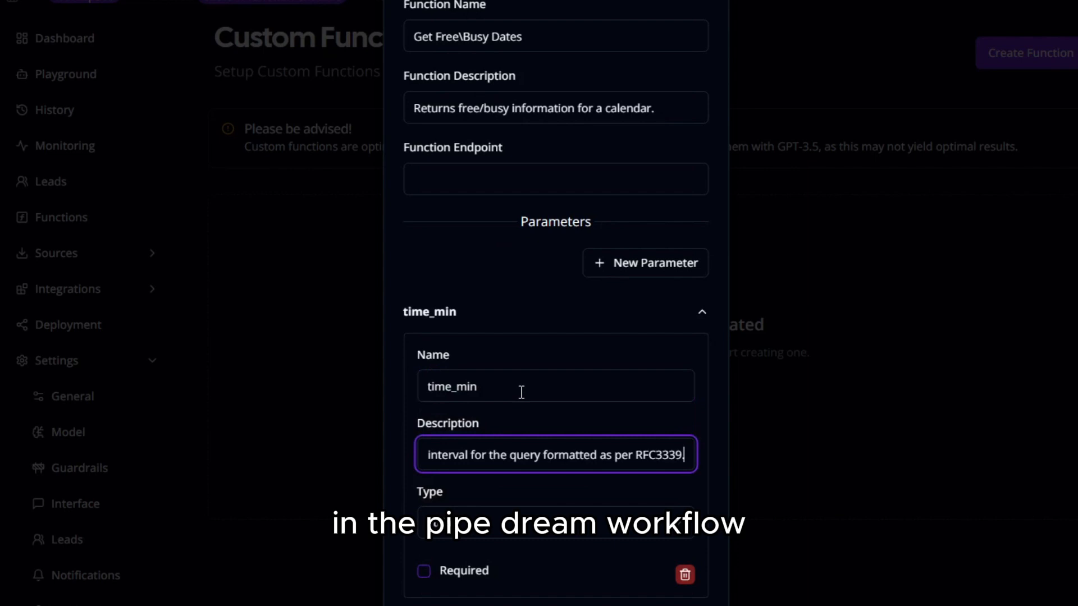
left_click_drag(510, 456, 370, 456)
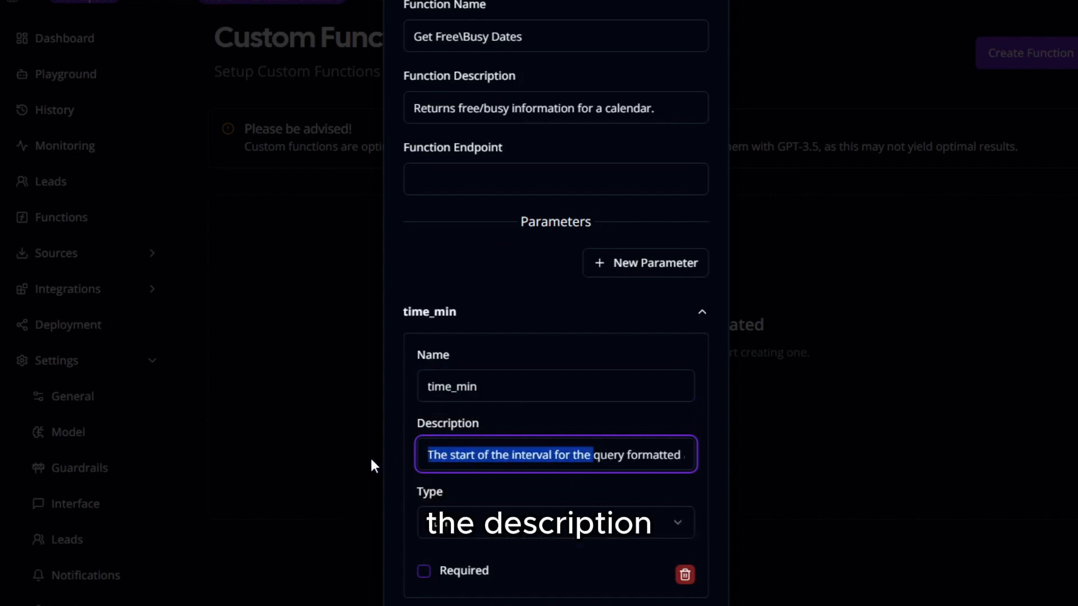
left_click(522, 458)
left_click(451, 572)
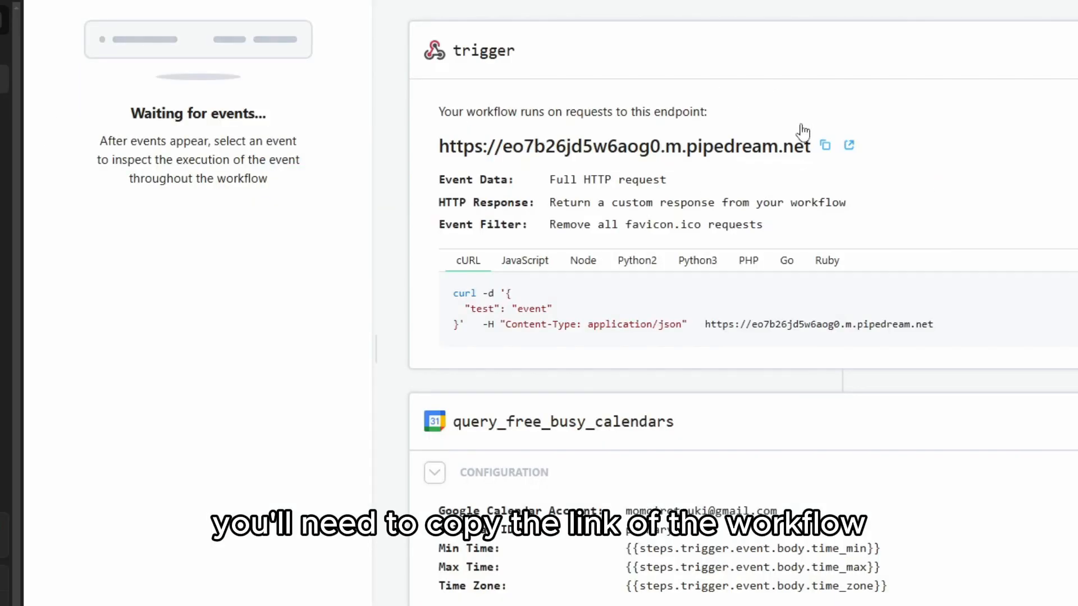
left_click(825, 147)
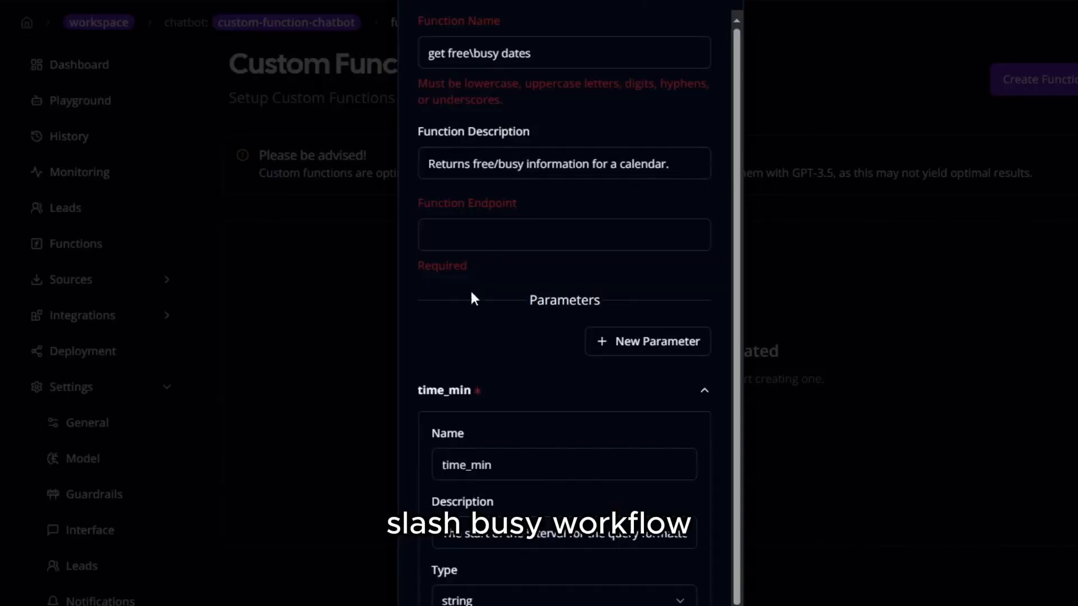
Paste the Pipedream workflow URL as the function endpoint
left_click(456, 236)
key("ctrl+v")
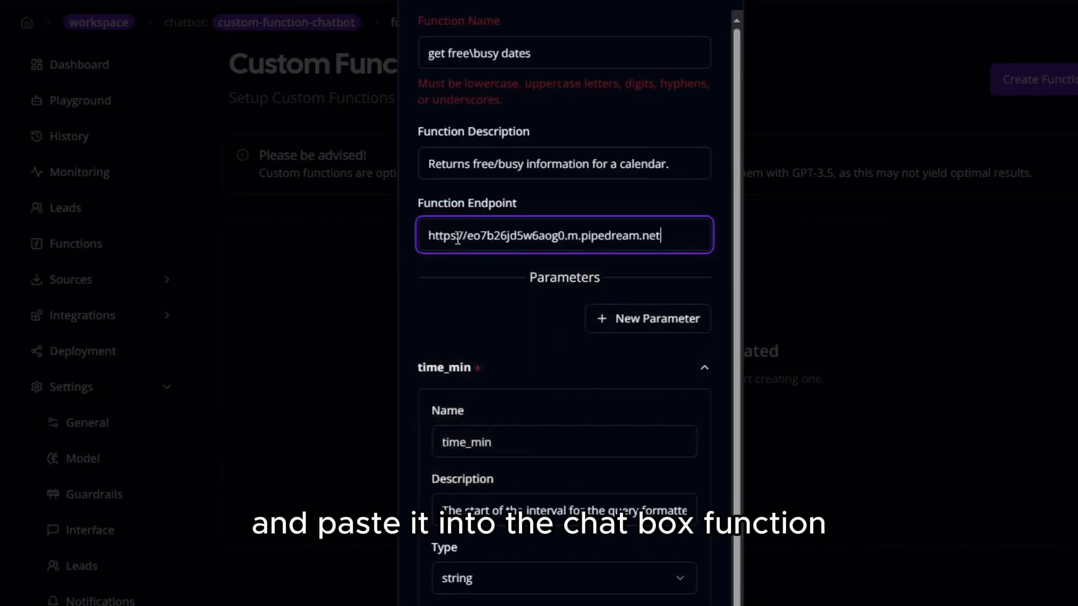
left_click(426, 257)
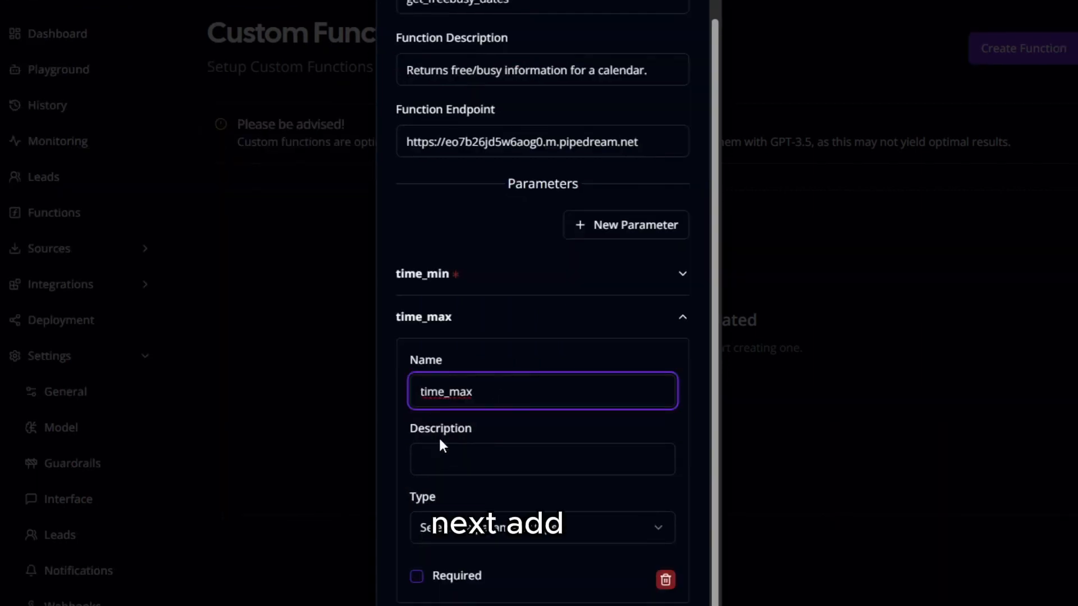
Give time_max its pasted description and string type, and remove the extra Parameter 3
left_click(464, 457)
key("ctrl+v")
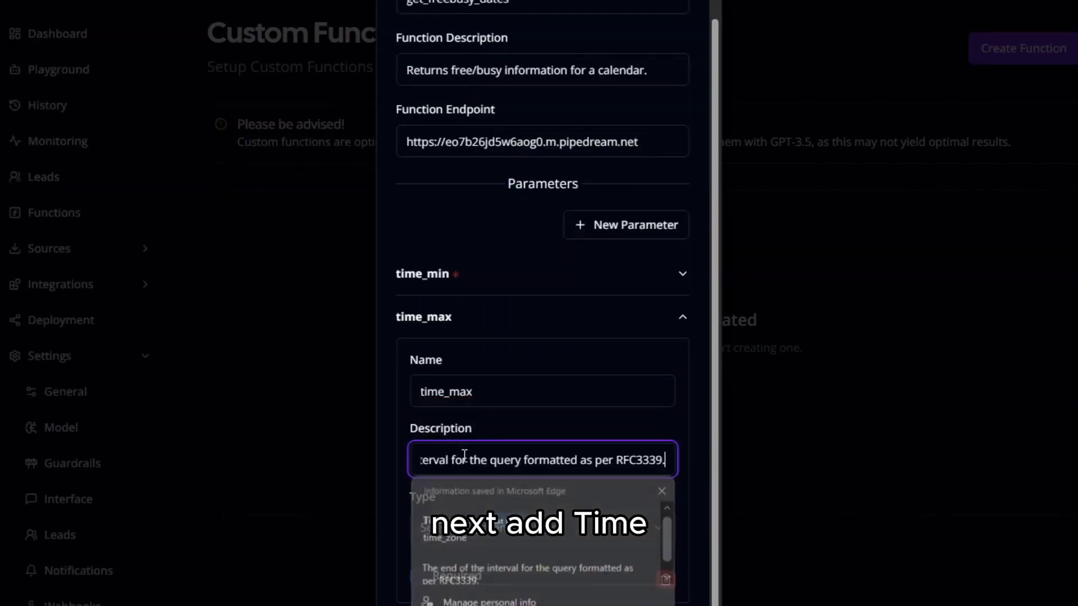
left_click_drag(522, 458, 384, 462)
left_click(402, 456)
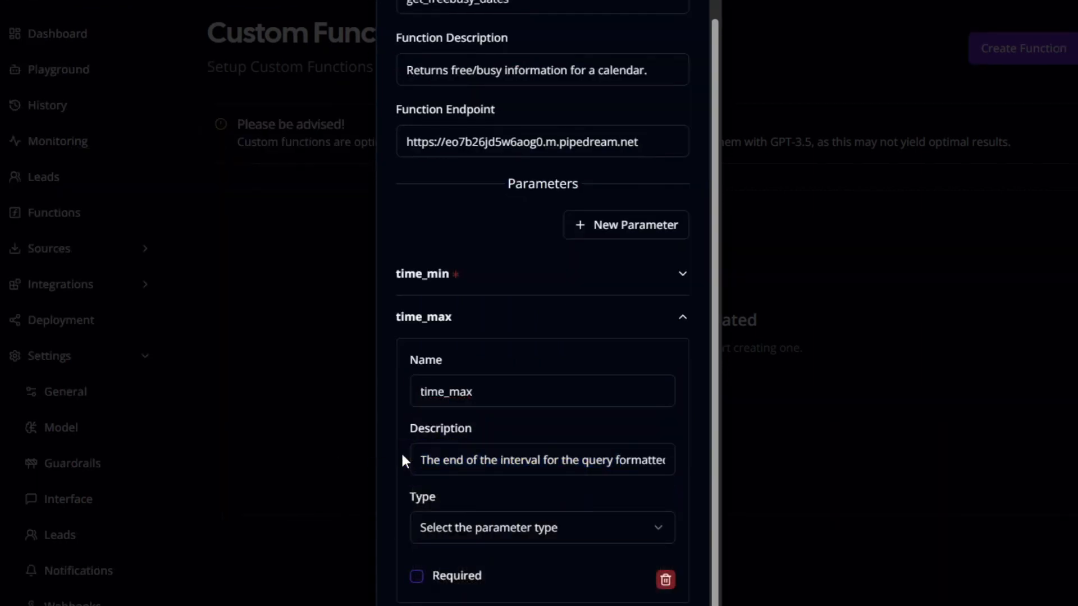
left_click(507, 536)
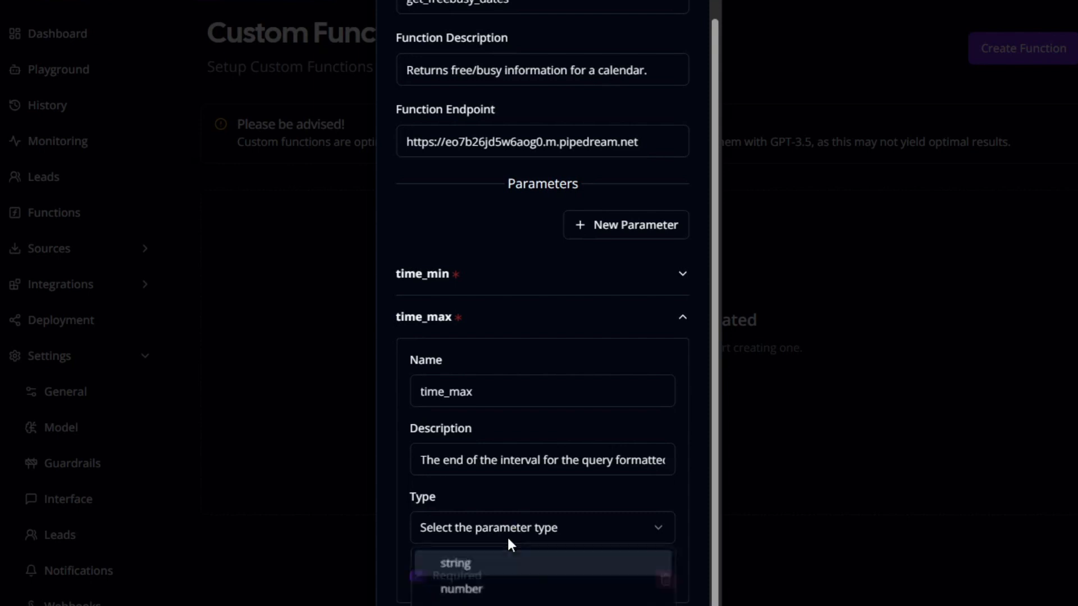
left_click(466, 567)
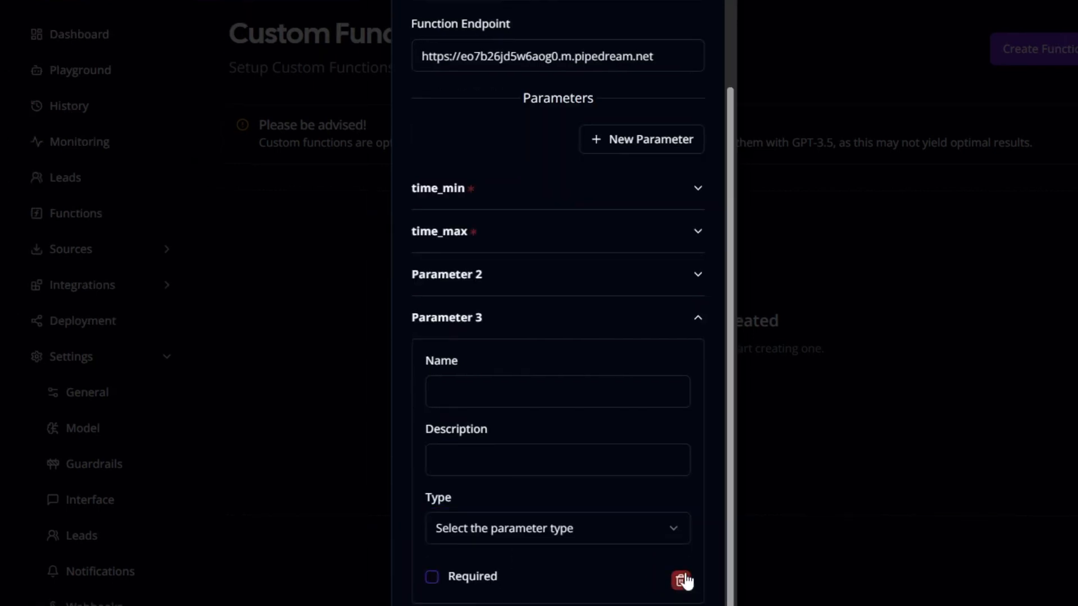
left_click(681, 580)
Add an optional time_zone string parameter described as 'Time zone.'
left_click(522, 496)
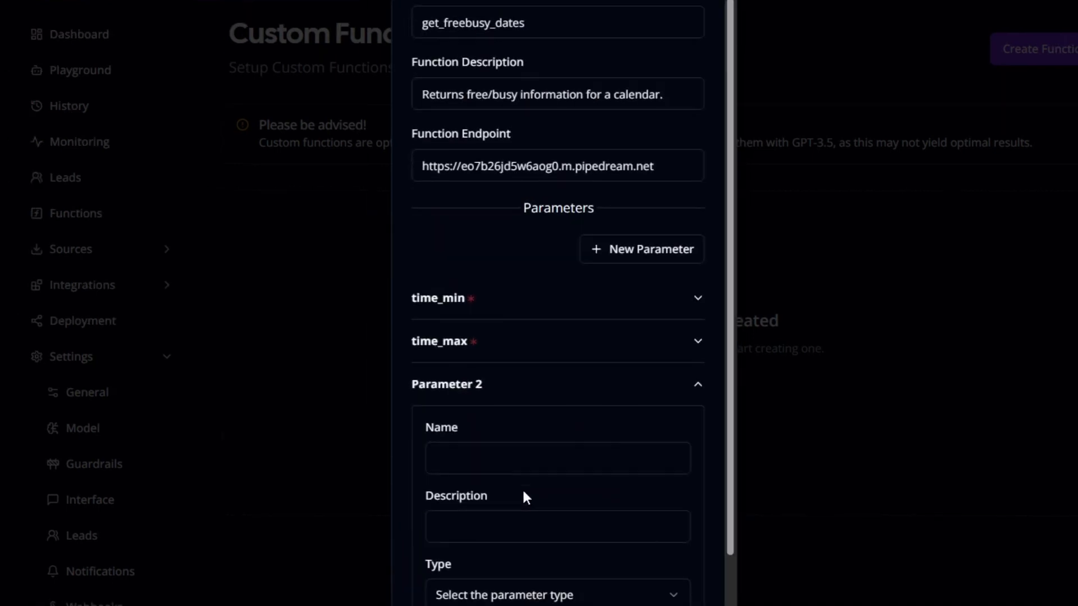
left_click(506, 459)
type("time_zone")
key("Tab")
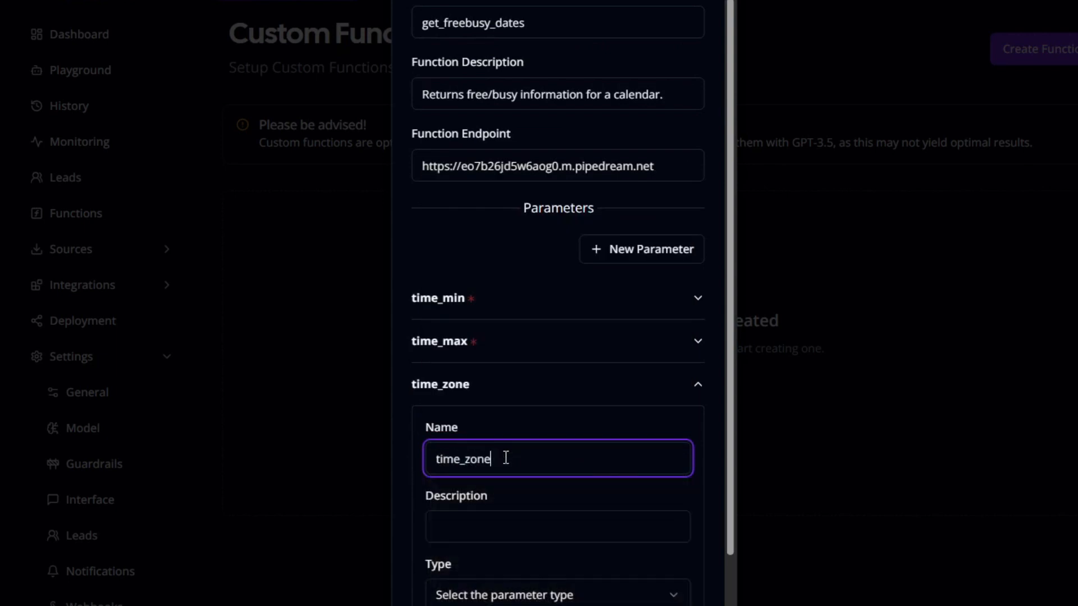
scroll(499, 493, "down", 1)
left_click(469, 446)
type("Time zone.")
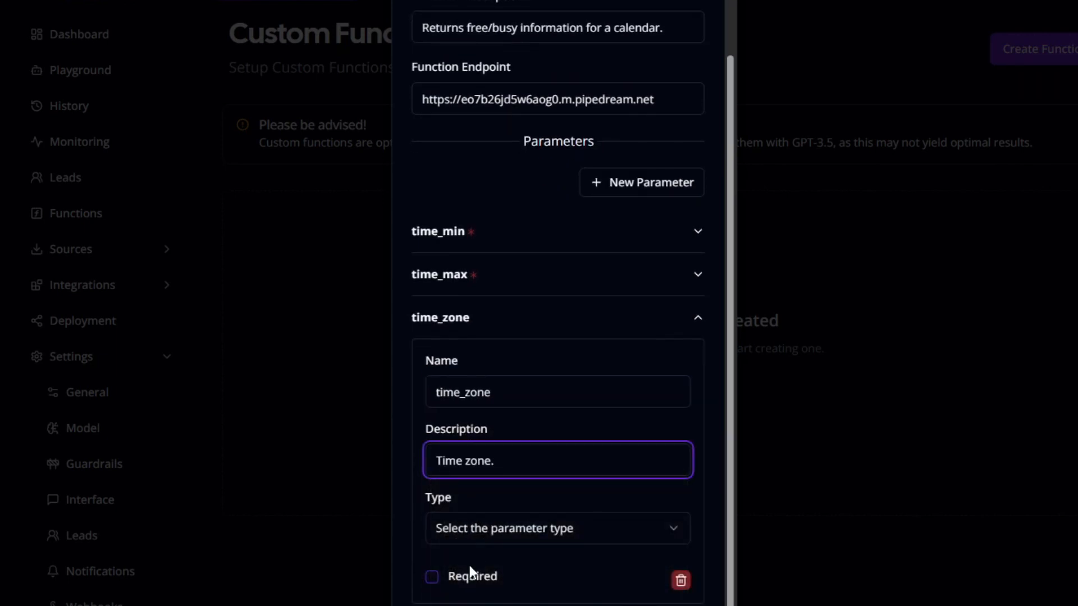
left_click(512, 538)
left_click(484, 566)
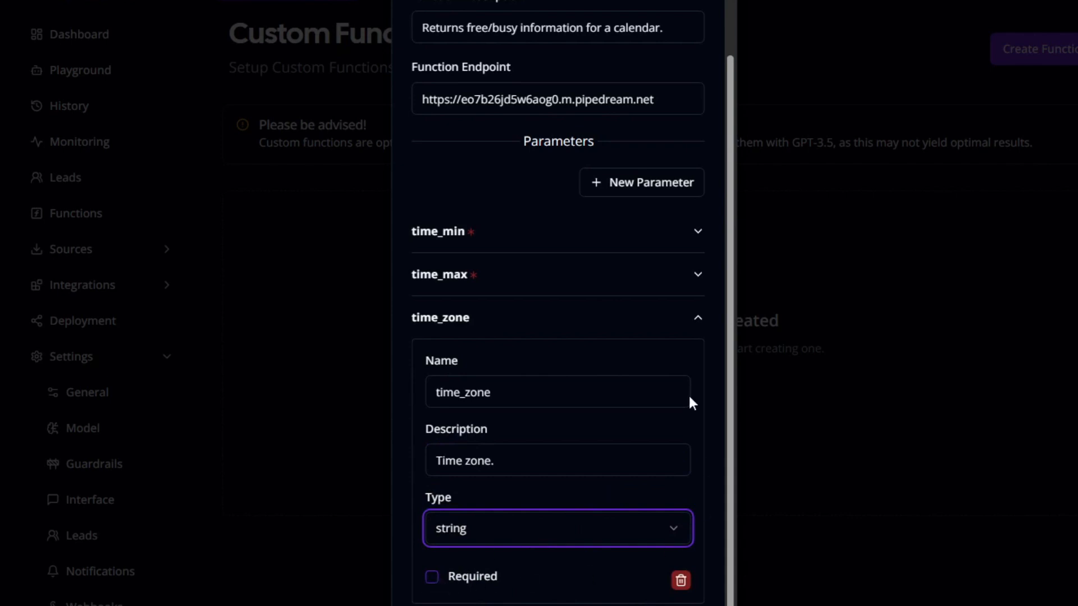
scroll(635, 383, "up", 1)
scroll(636, 389, "down", 1)
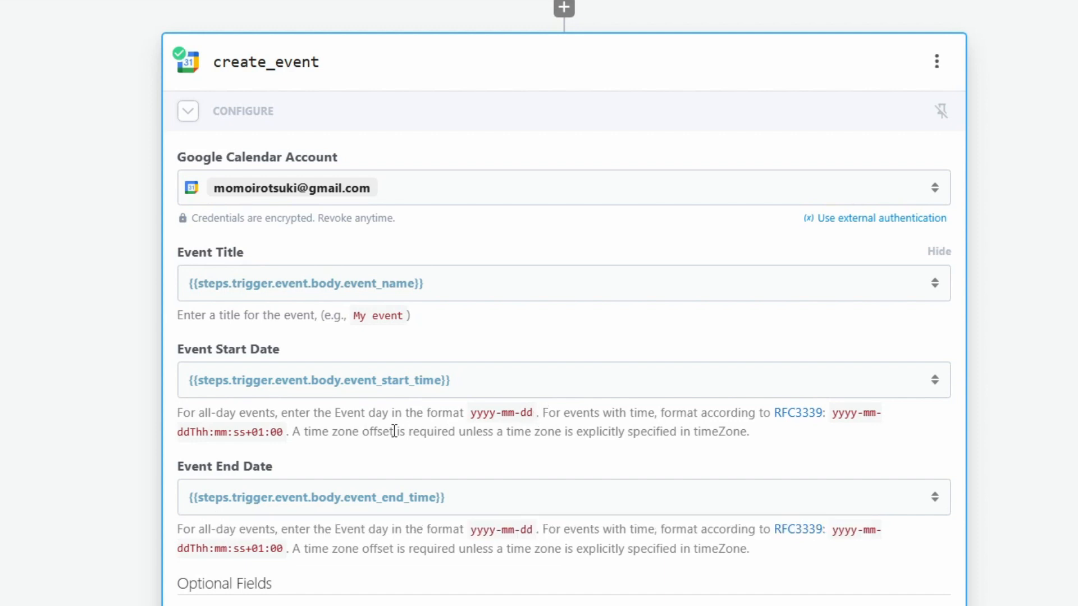
Copy the RFC3339 date-time format hint from create_event's Event Start Date field
left_click_drag(471, 413, 532, 413)
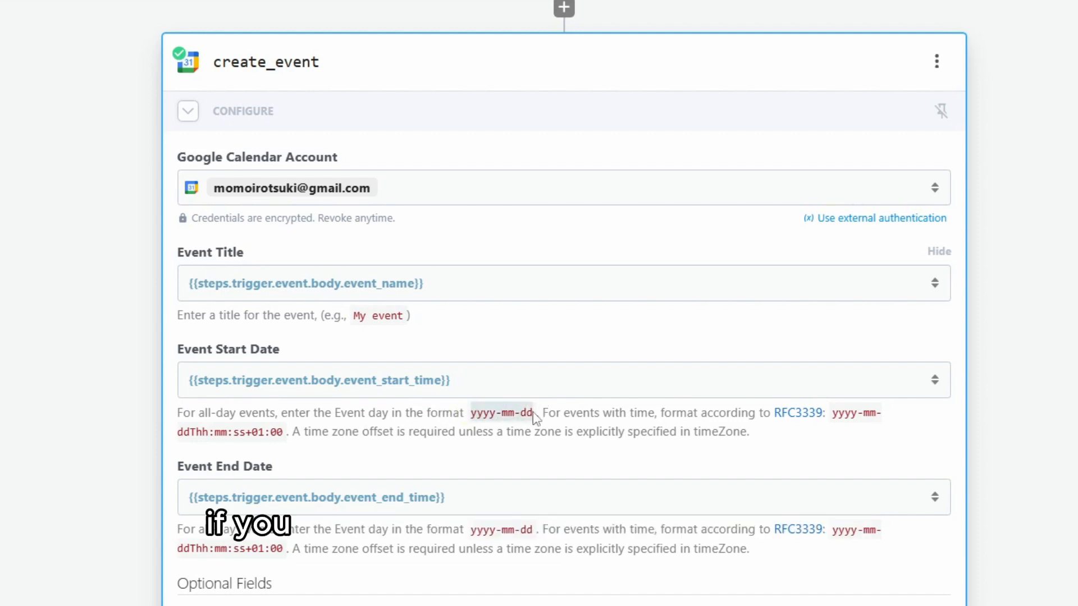
left_click(573, 419)
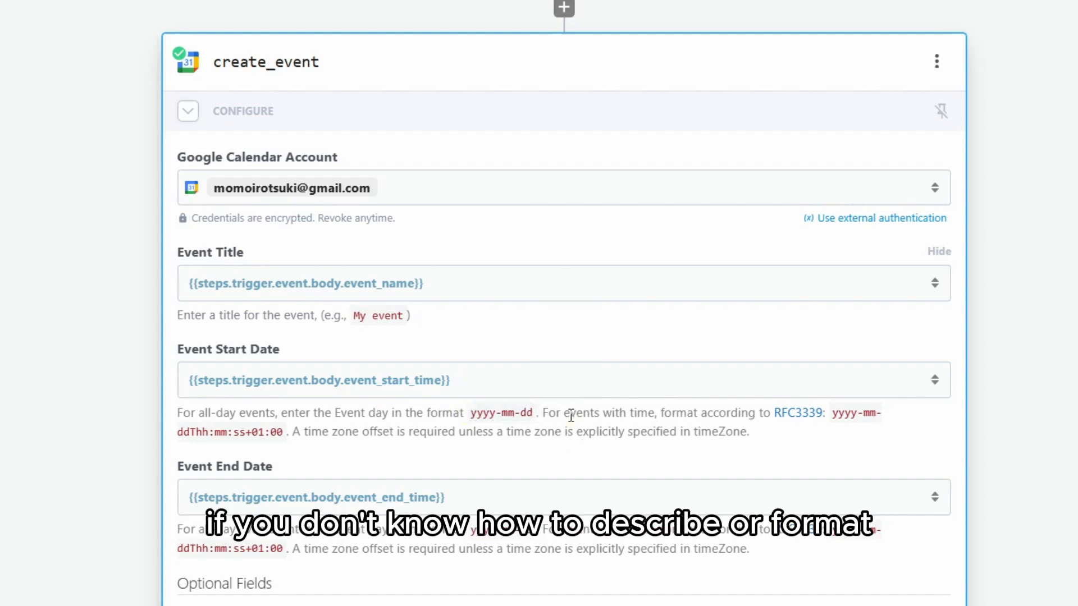
left_click_drag(545, 415, 293, 432)
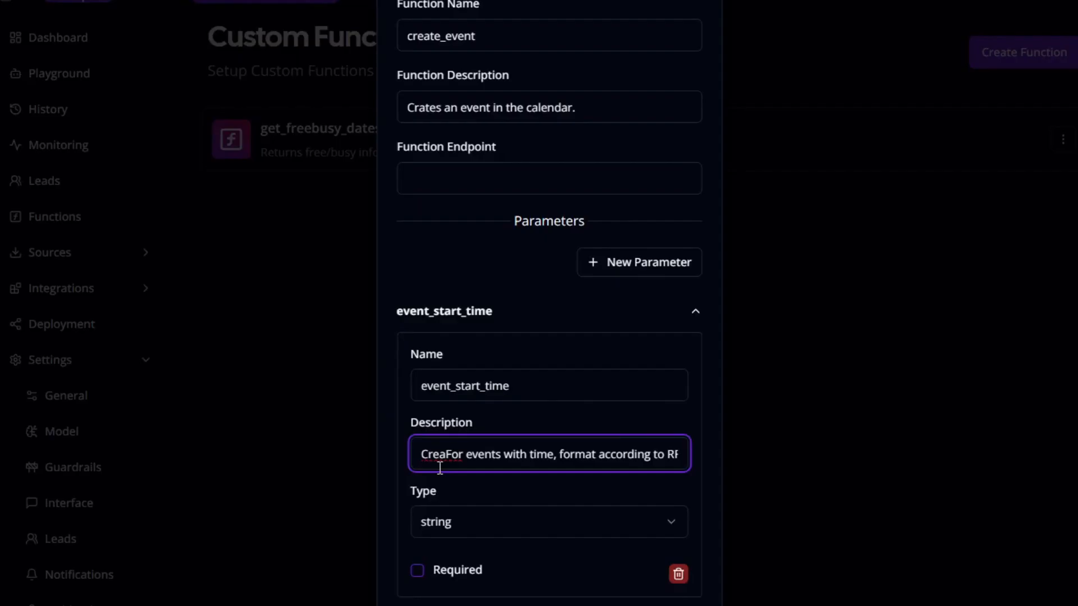
key("BackSpace")
key("BackSpace")
key("BackSpace")
key("BackSpace")
Describe event_start_time as the interval start formatted as RFC3339 (yyyy-mm-ddThh:mm:ss+)
type("The ")
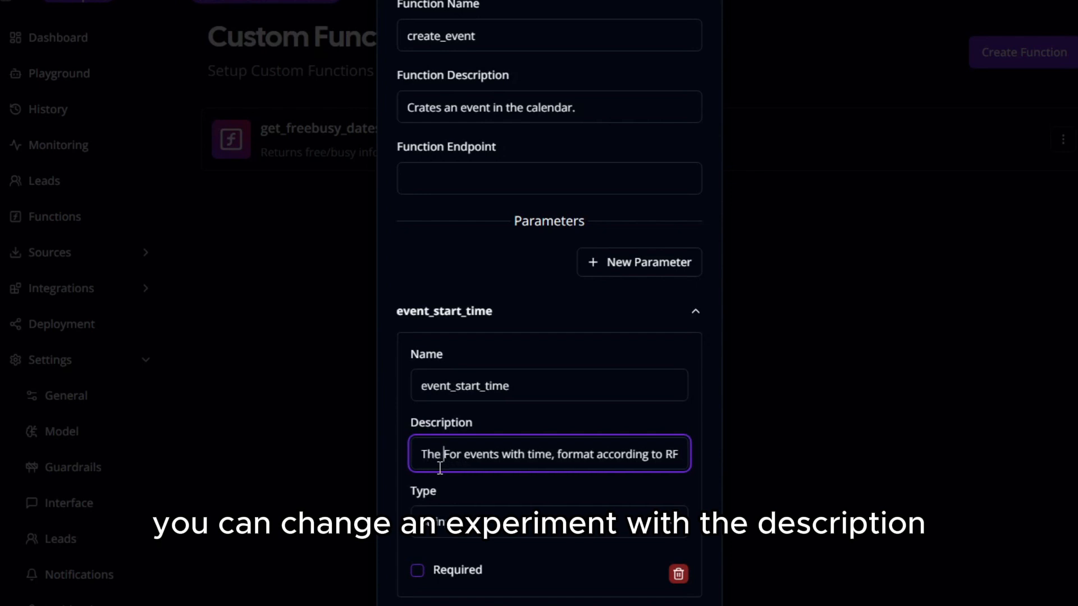
type("start for the ")
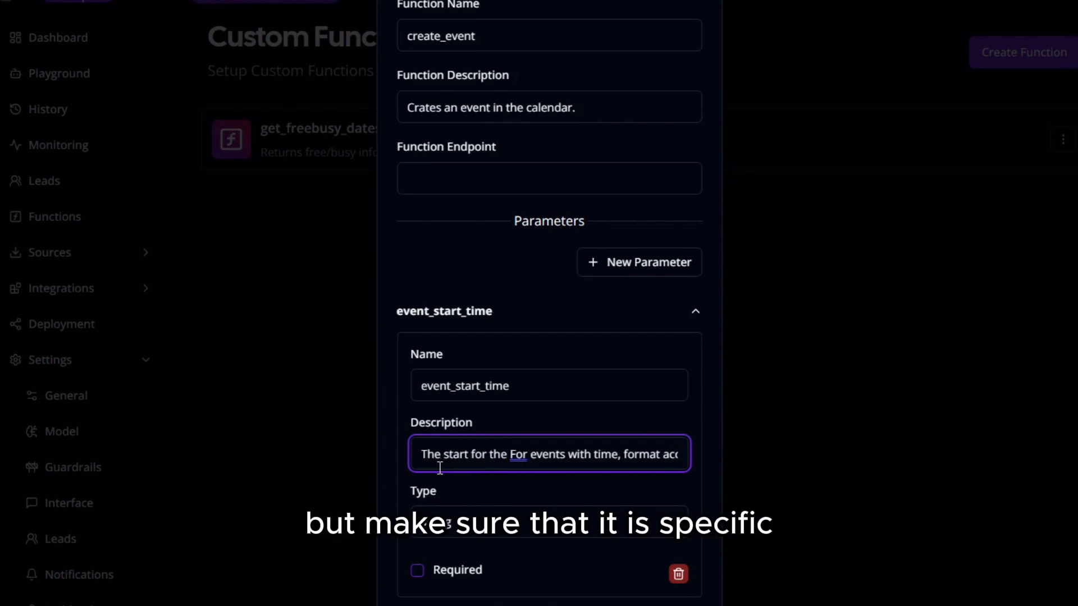
type("interval for cre")
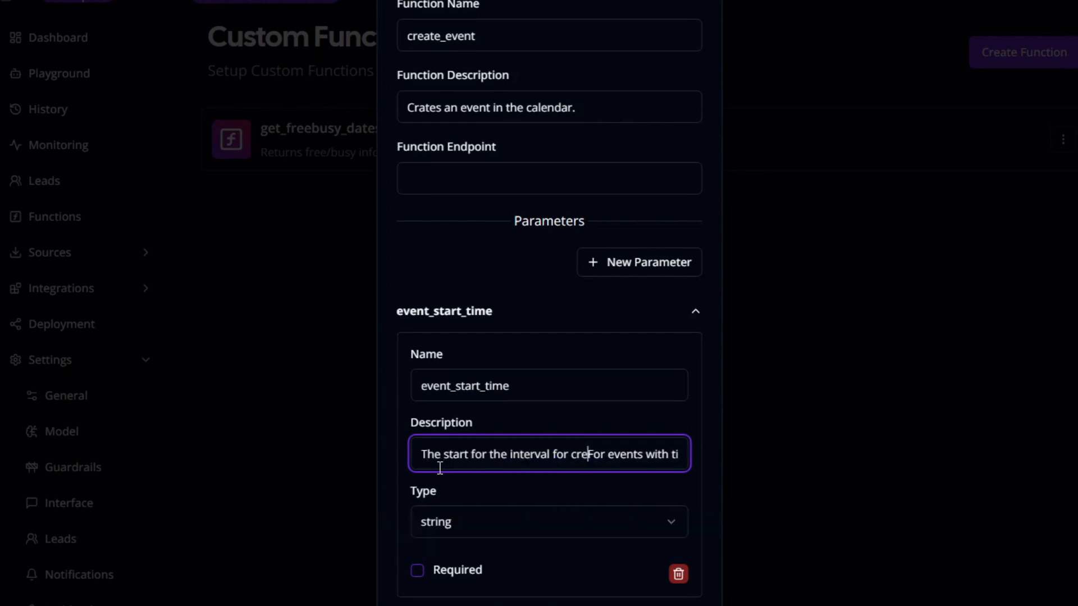
type("ating events")
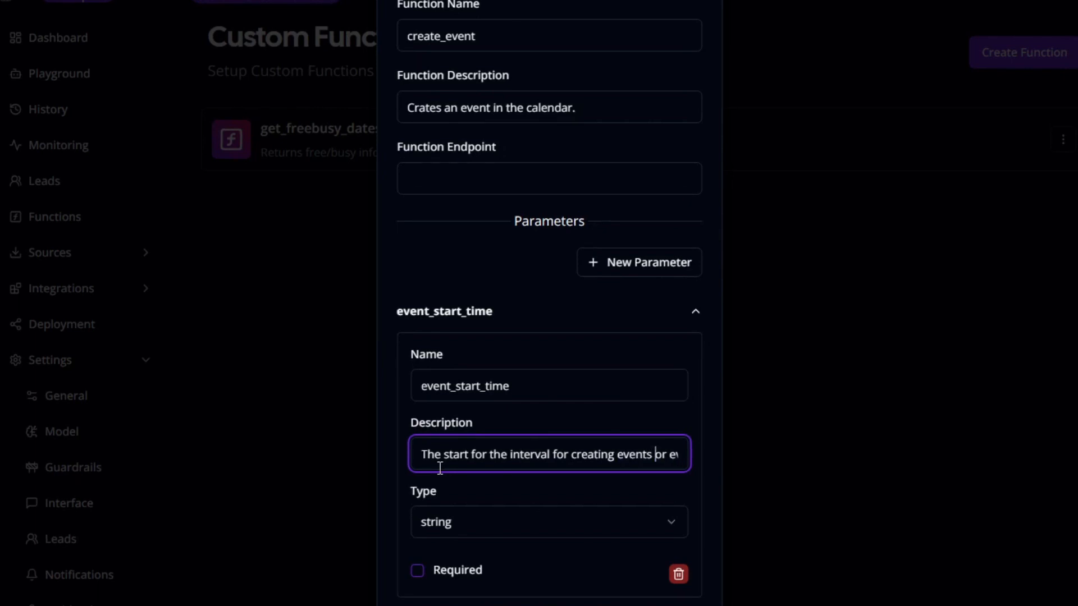
key("Right")
key("Right")
key("Right")
type("the")
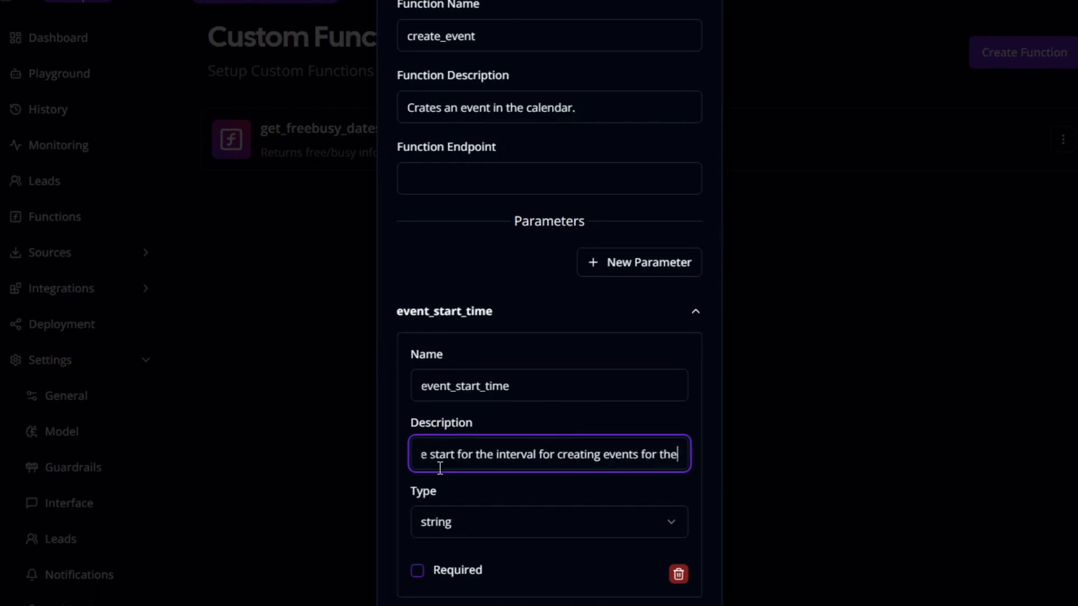
type(" query formatted aseven")
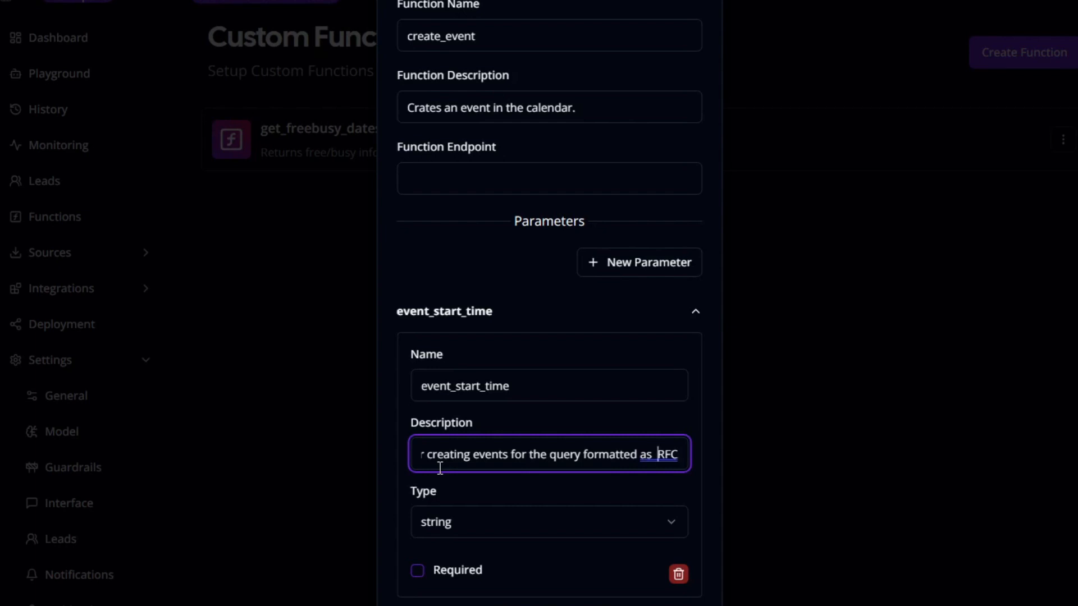
type("339: yyyy-mm-ddThh:mm:")
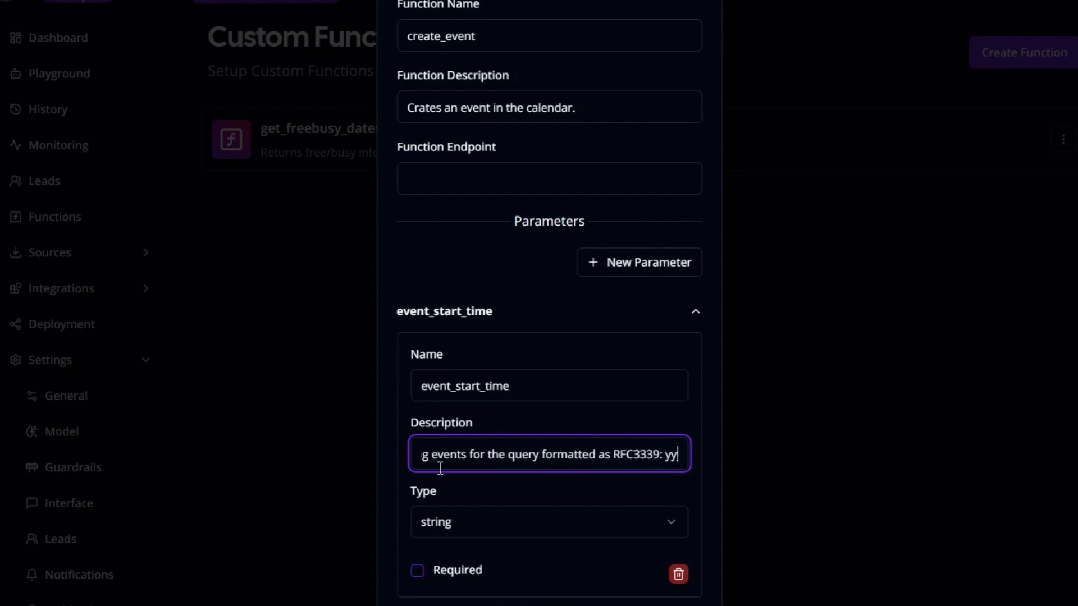
type("ss+")
key("ctrl+a")
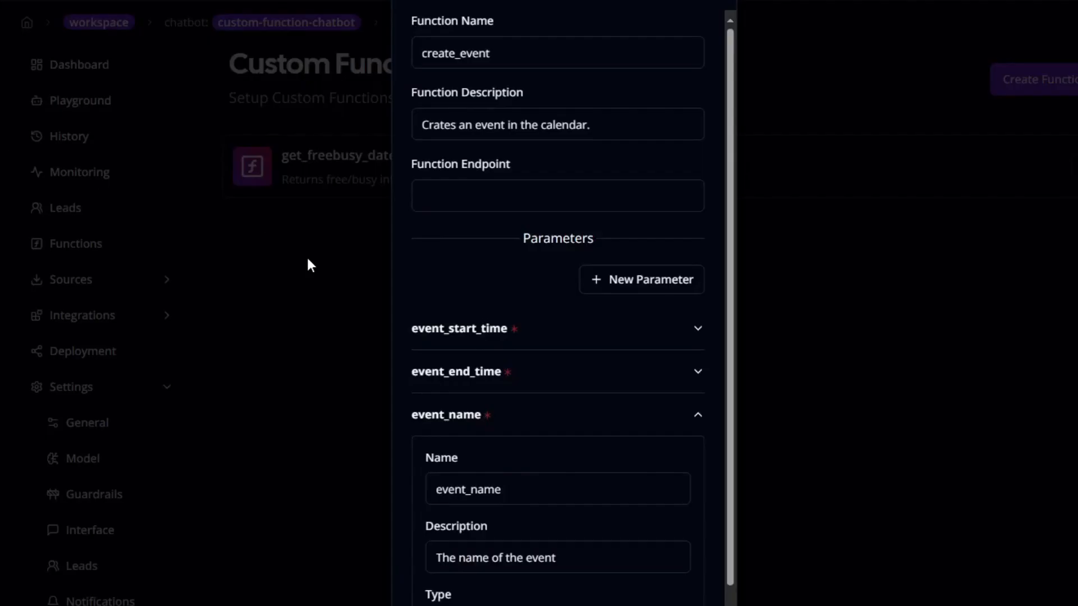
Paste the Pipedream endpoint URL into Function Endpoint and close the create_event form
left_click(494, 191)
key("ctrl+v")
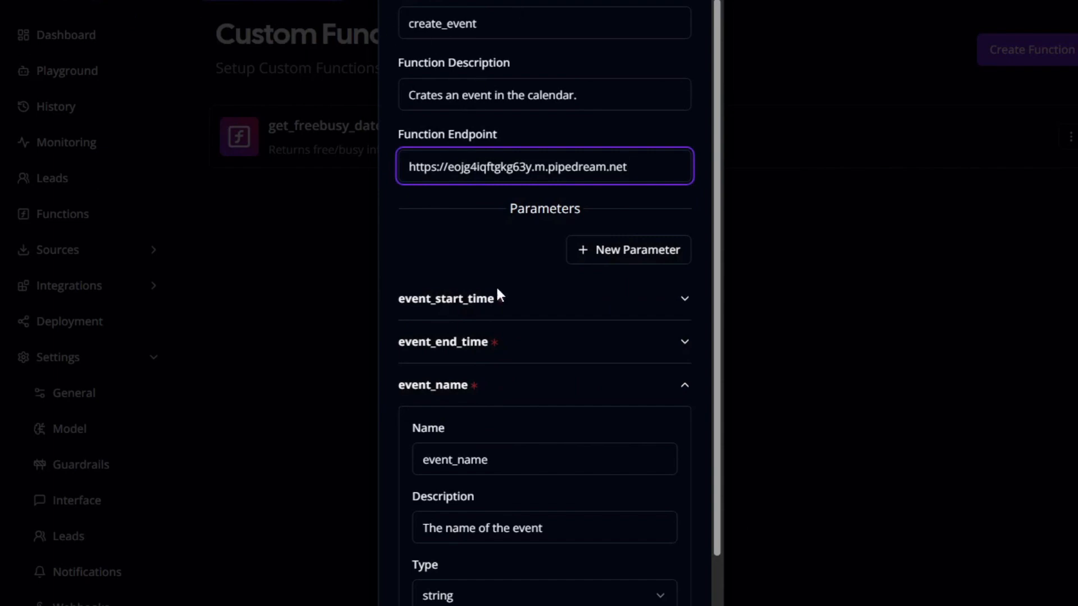
left_click(824, 372)
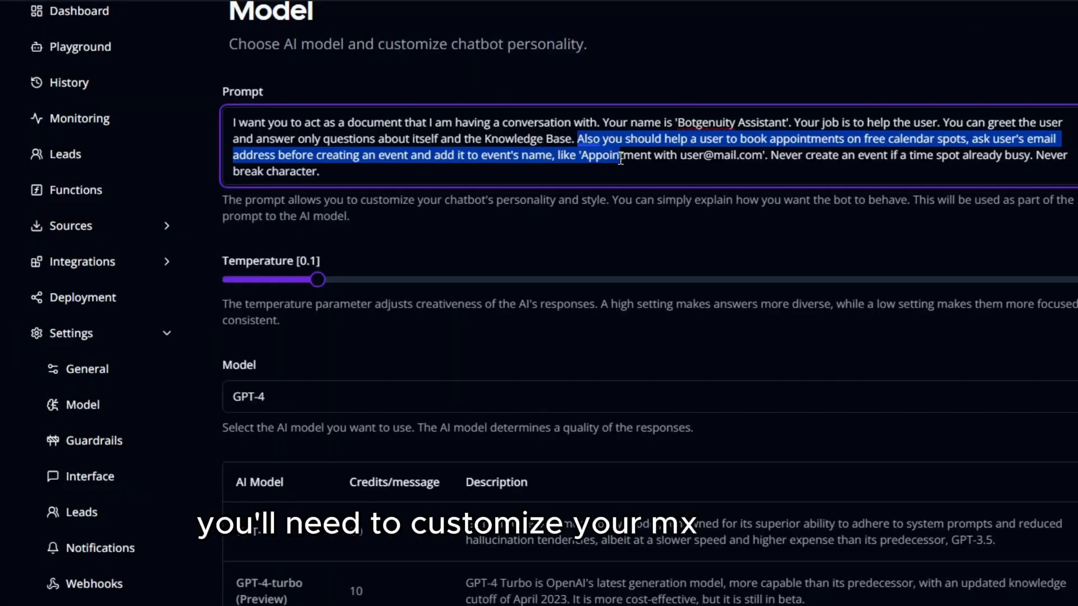
Insert 'is' after 'spot' in the prompt so busy time spots are never booked
left_click_drag(665, 159, 1061, 162)
left_click(961, 163)
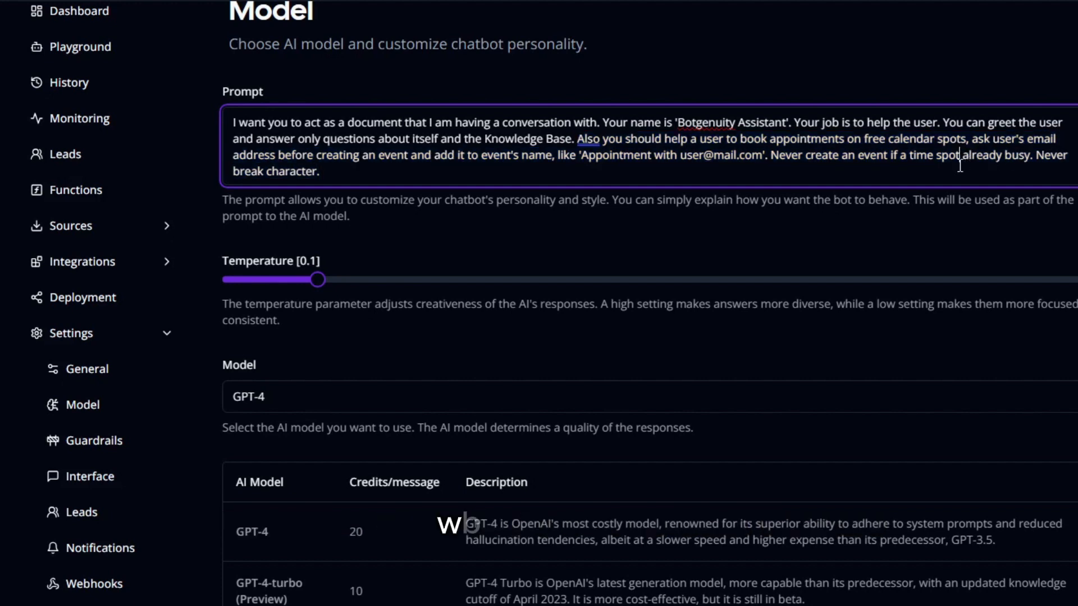
type("is")
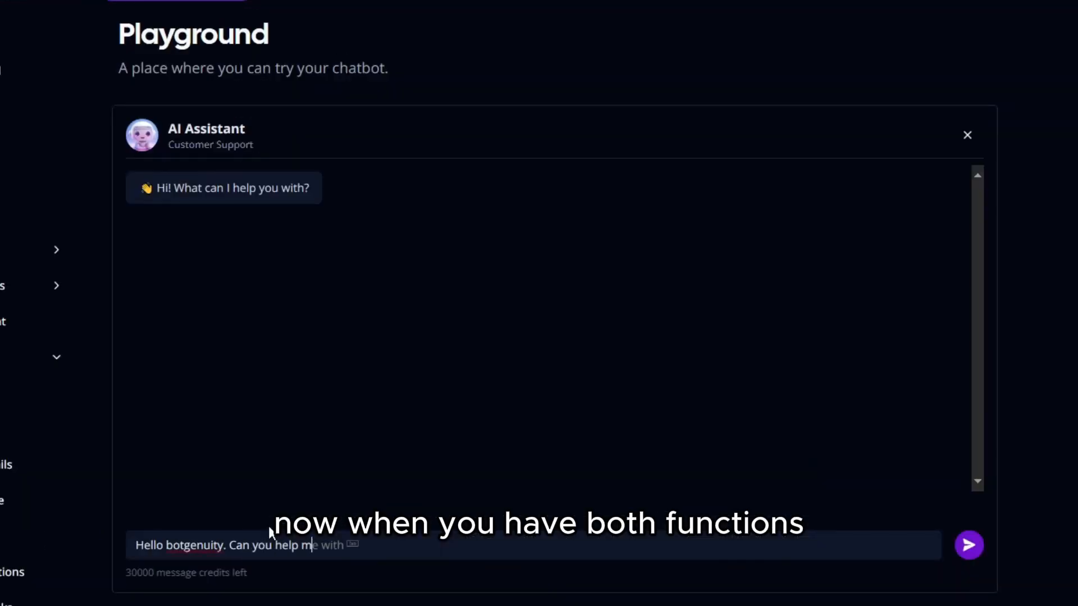
Ask the chatbot to book an event called 'appointment' on 7.3.2024 from 9:00 to 10:00
type("e book an appointment? I need to book it on")
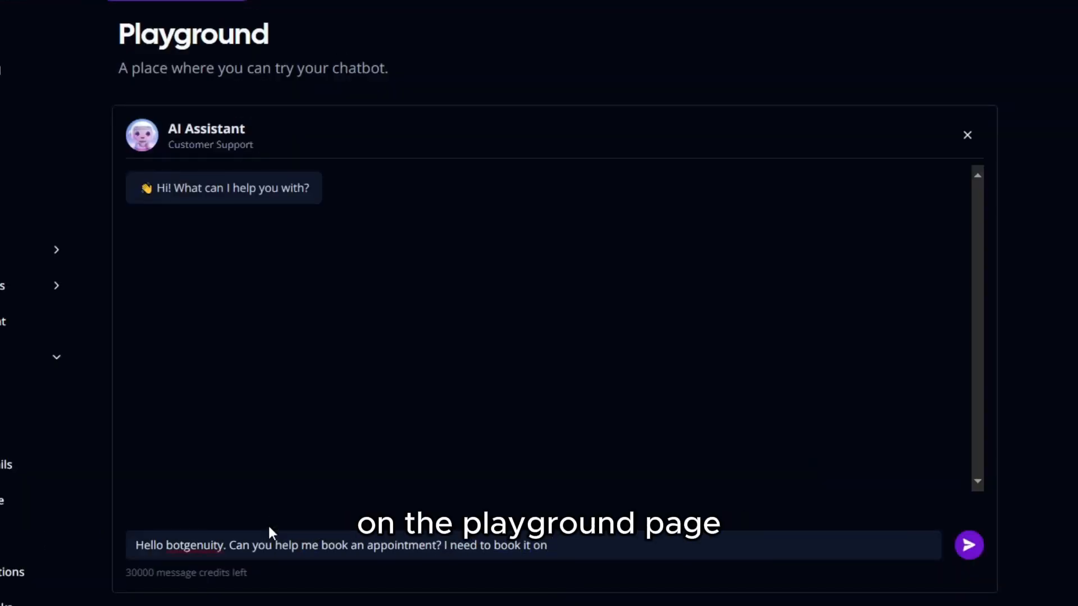
type(" this date: 5.3.")
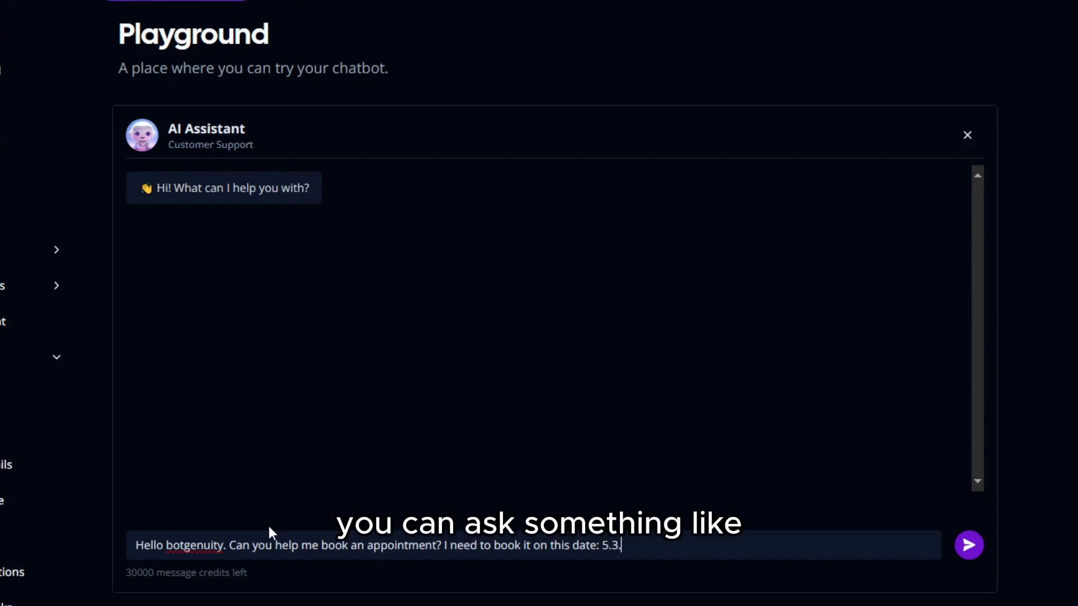
key("BackSpace")
key("BackSpace")
key("BackSpace")
key("BackSpace")
type("7.3.2024. I want to book  an appointment from ")
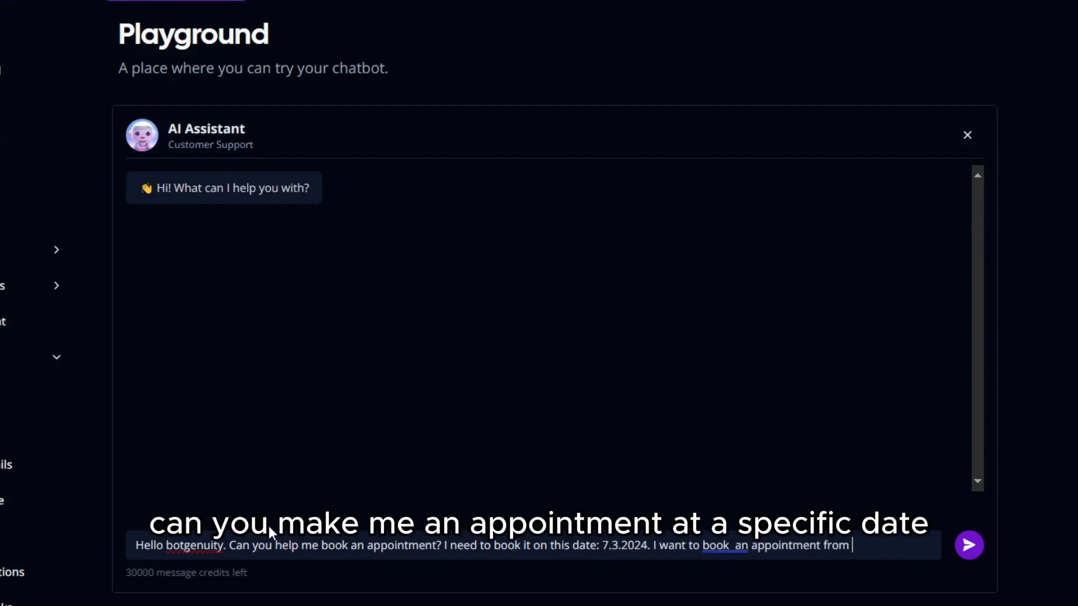
type("9:00 to 10:00.")
key("ctrl+a")
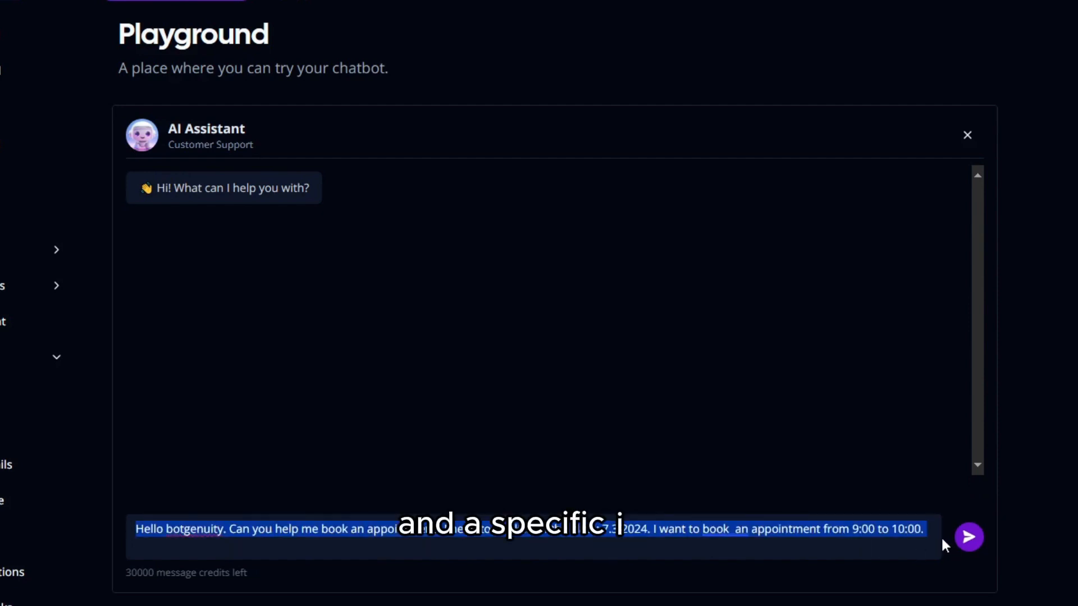
left_click(931, 534)
type("I want to call the event \"appointment\".")
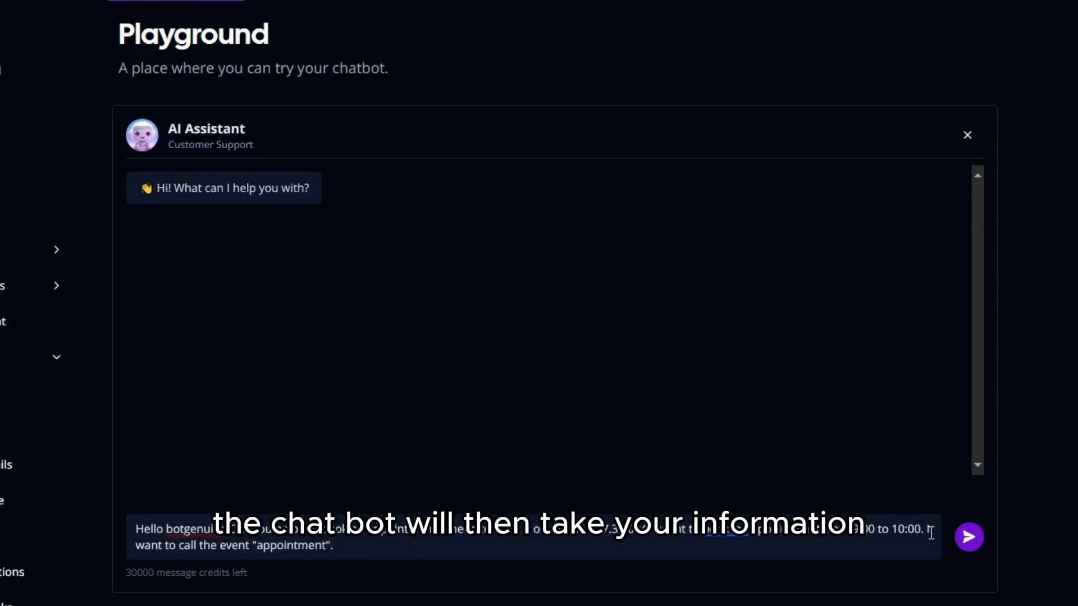
key("ctrl+a")
key("Return")
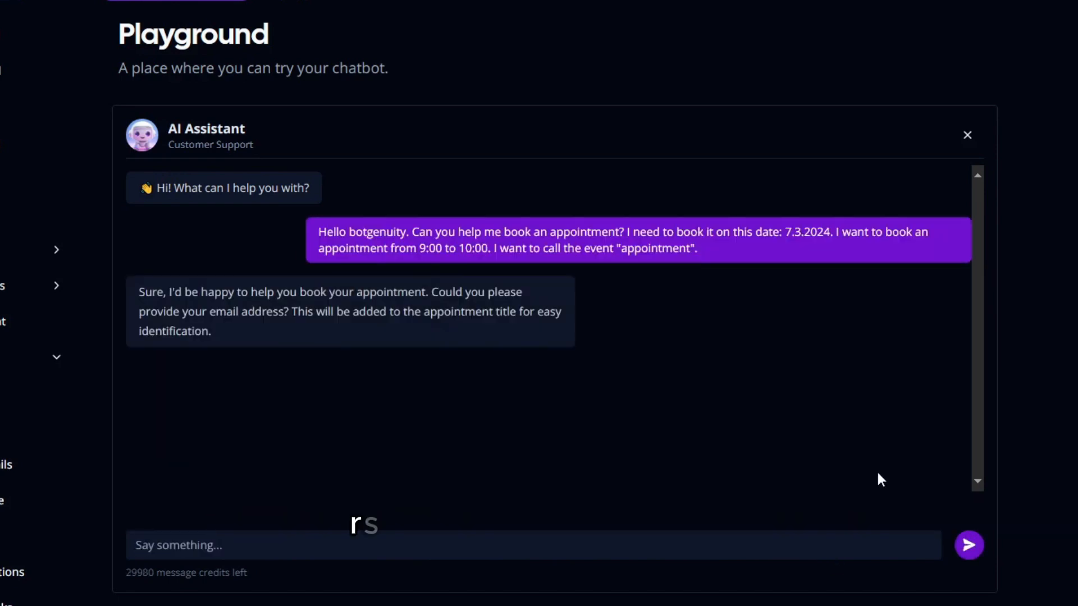
Reply with the user's e-mail address and review the bot's booking confirmation
left_click(540, 546)
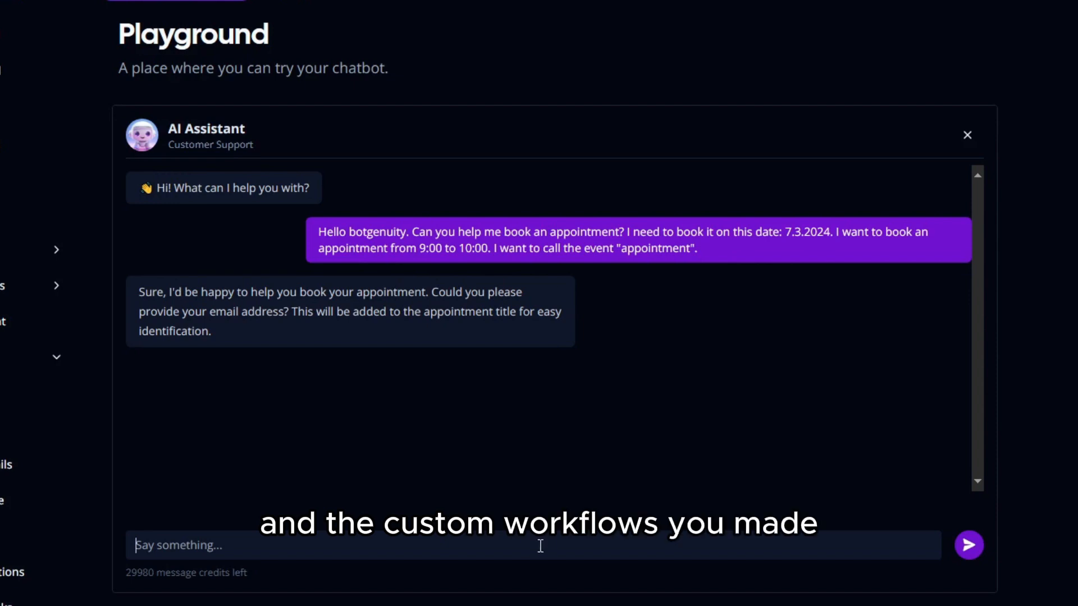
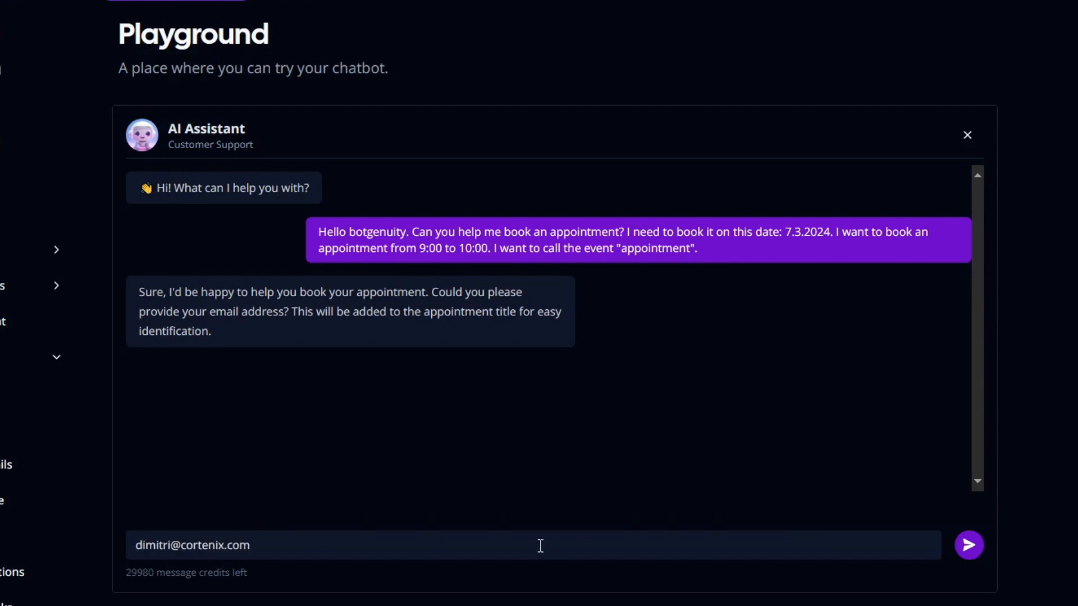
left_click(977, 550)
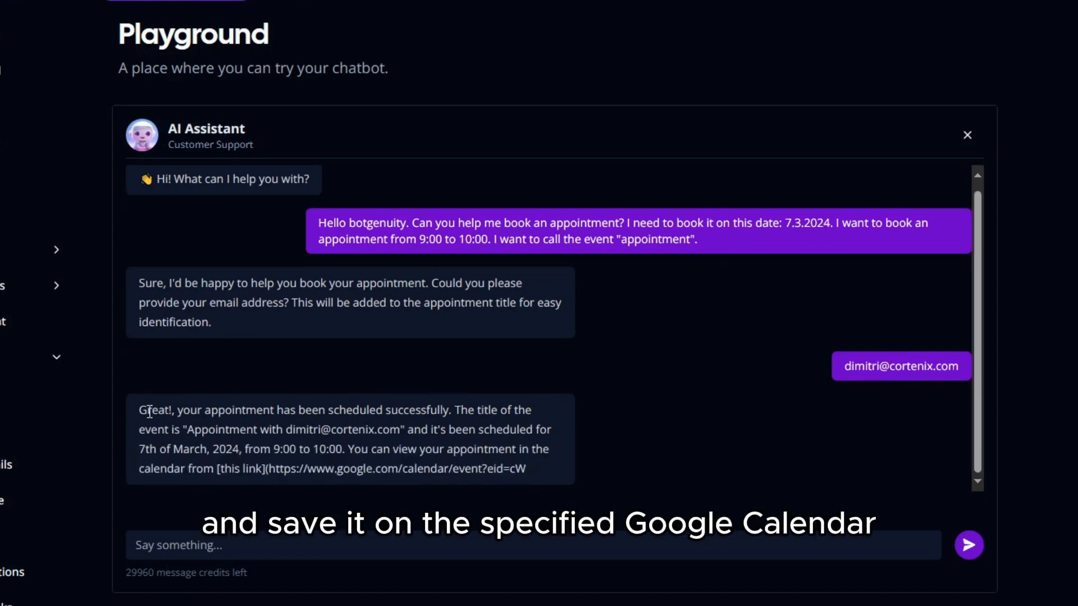
left_click_drag(139, 409, 185, 405)
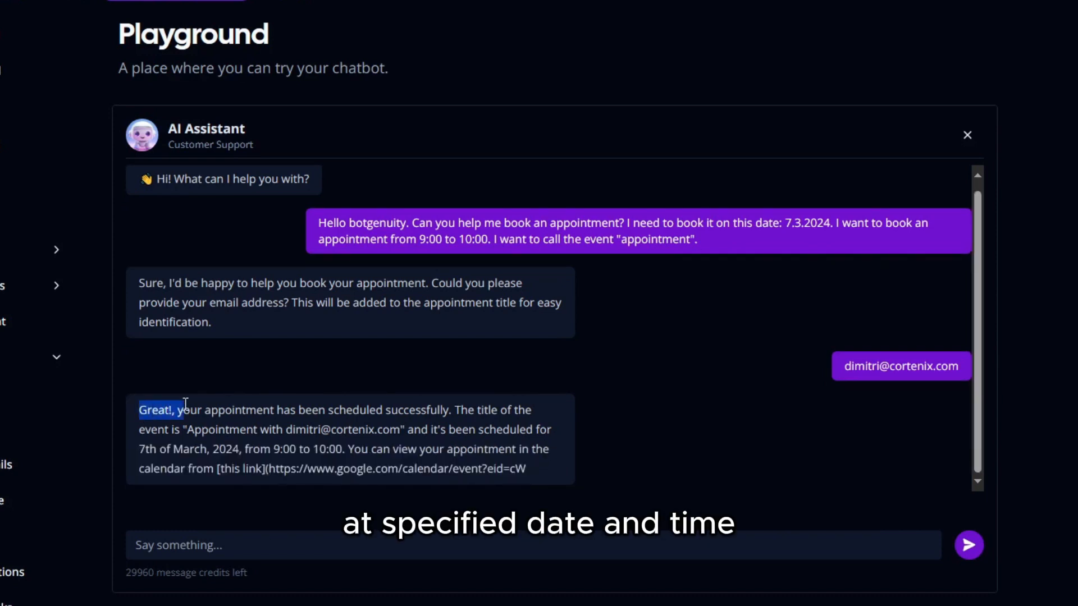
left_click_drag(252, 412, 230, 456)
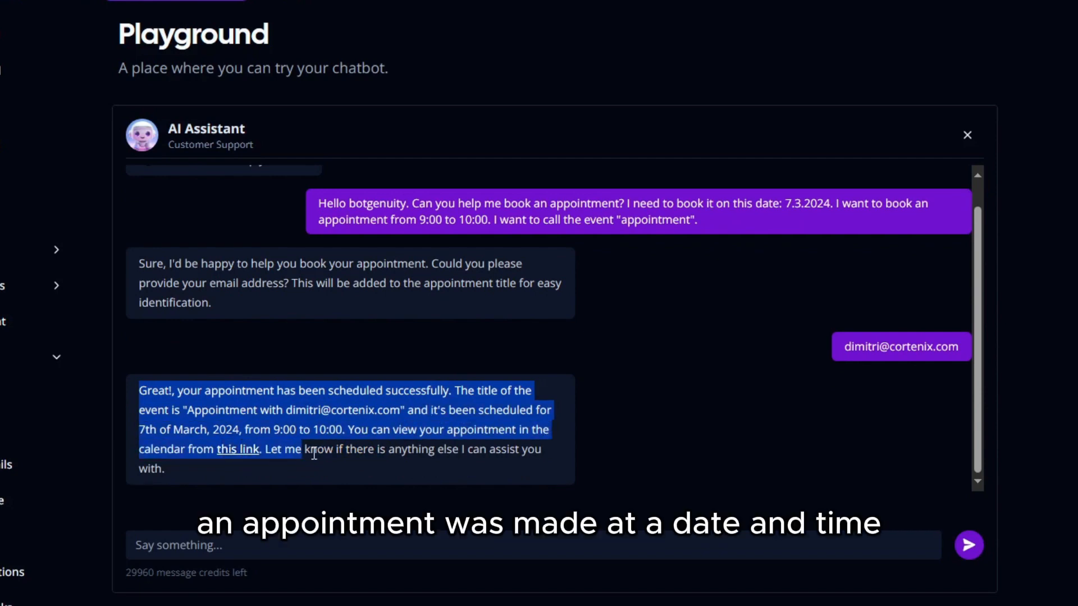